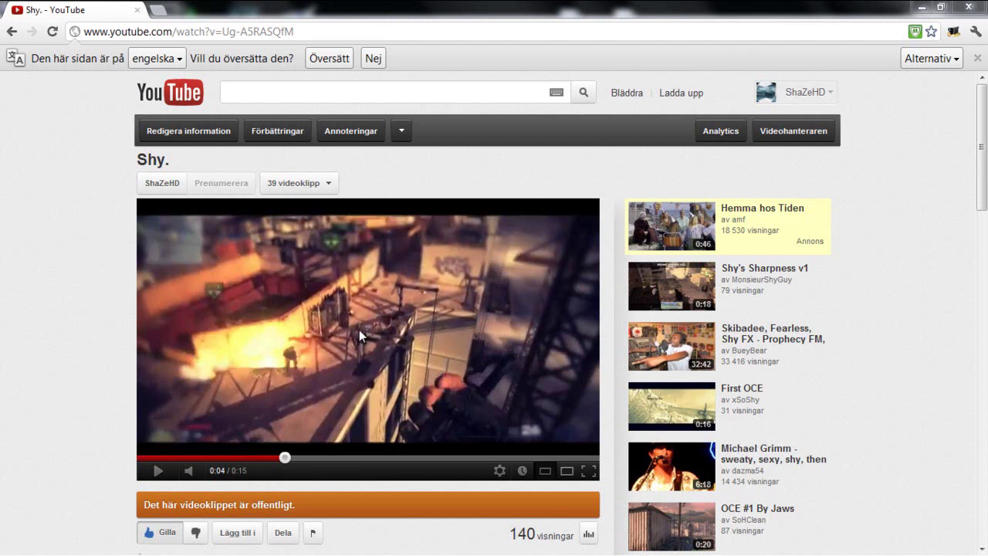
left_click_drag(90, 123, 298, 389)
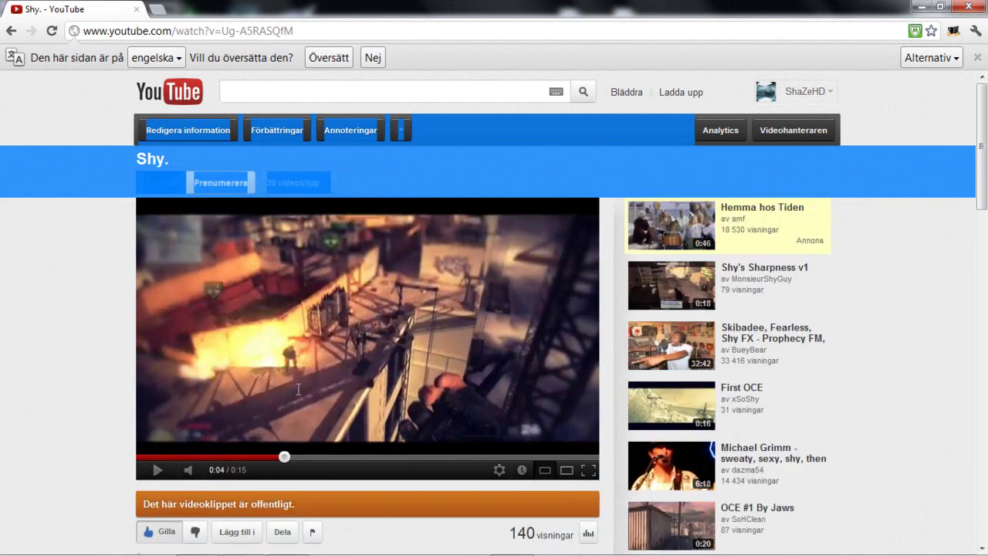
left_click(51, 238)
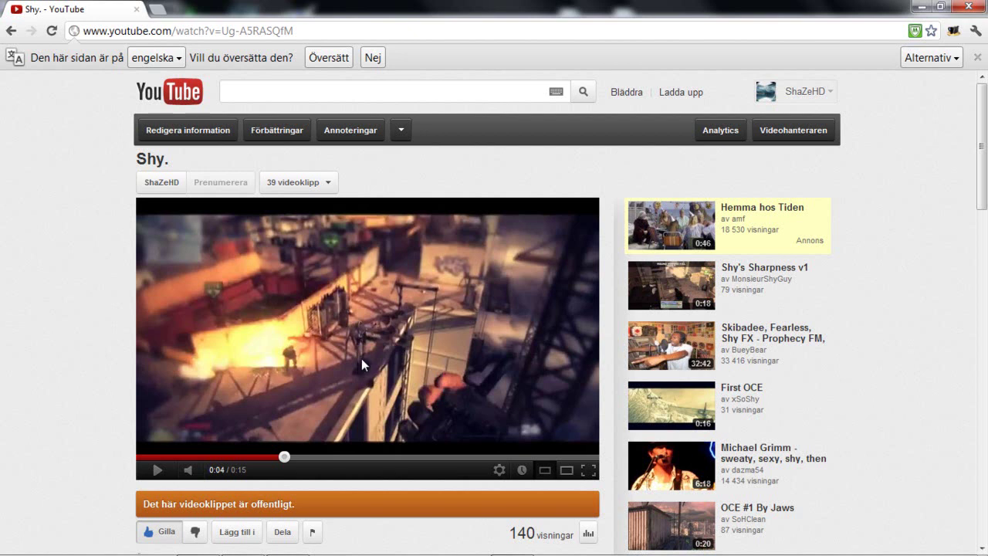
left_click_drag(167, 295, 124, 94)
left_click_drag(77, 118, 374, 260)
left_click(27, 249)
Play the finished YouTube edit and replay the section around the 0:04 mark to examine the effect
left_click(154, 469)
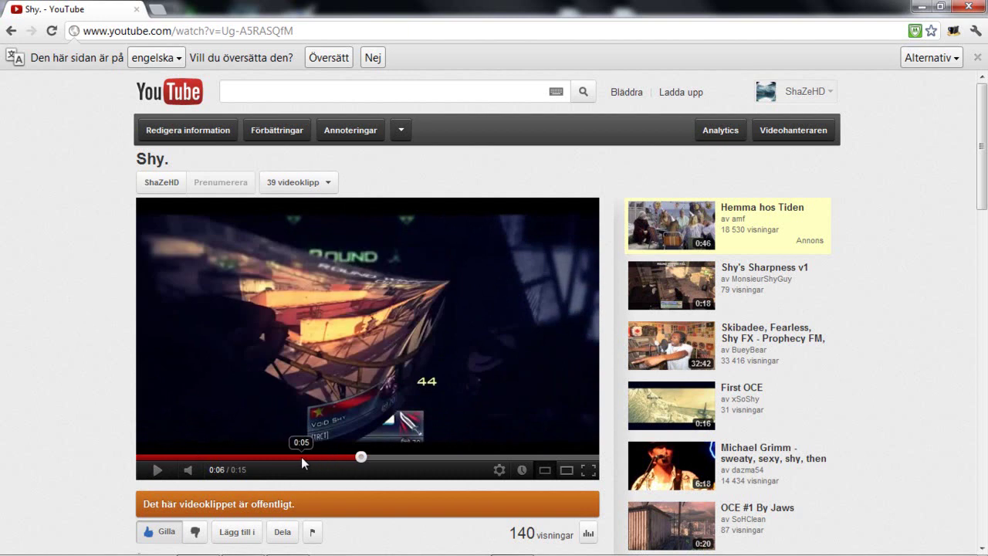
left_click(346, 455)
left_click(159, 469)
left_click(159, 470)
left_click(157, 469)
left_click(277, 457)
left_click(251, 458)
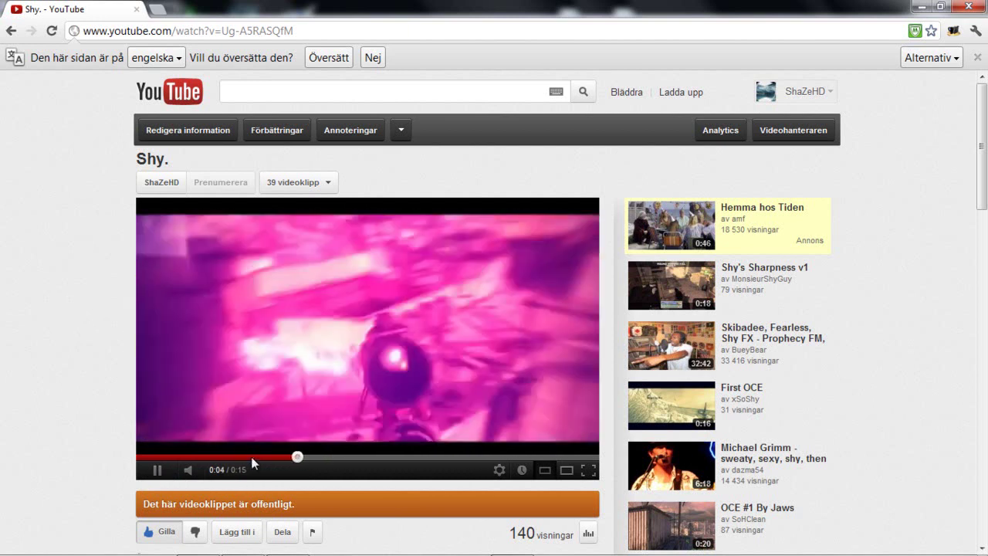
Switch to the After Effects project and minimize the Skype window covering it
left_click(523, 332)
left_click(795, 90)
left_click(796, 90)
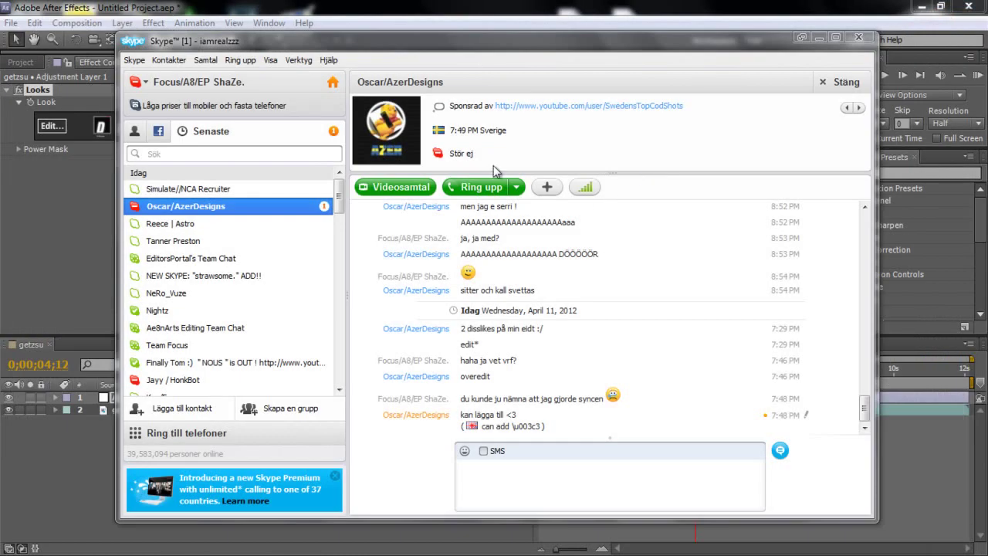
left_click(816, 39)
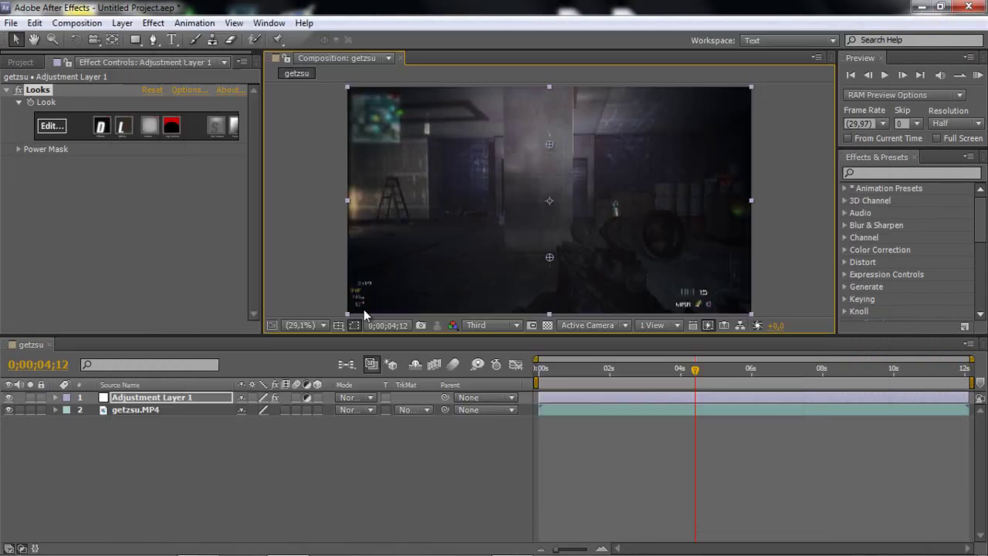
left_click(132, 409)
left_click_drag(142, 452, 112, 400)
left_click(128, 439)
left_click(132, 401)
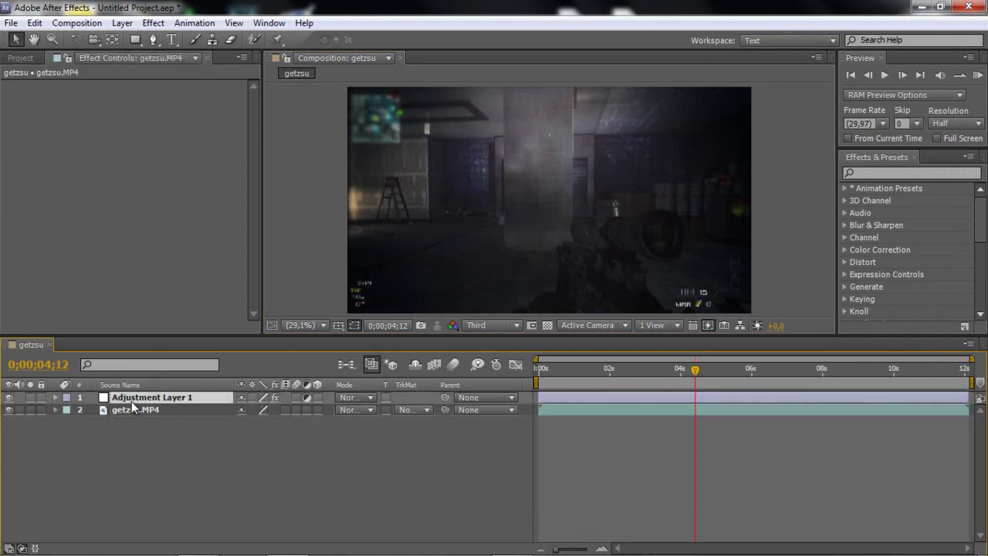
left_click(137, 410)
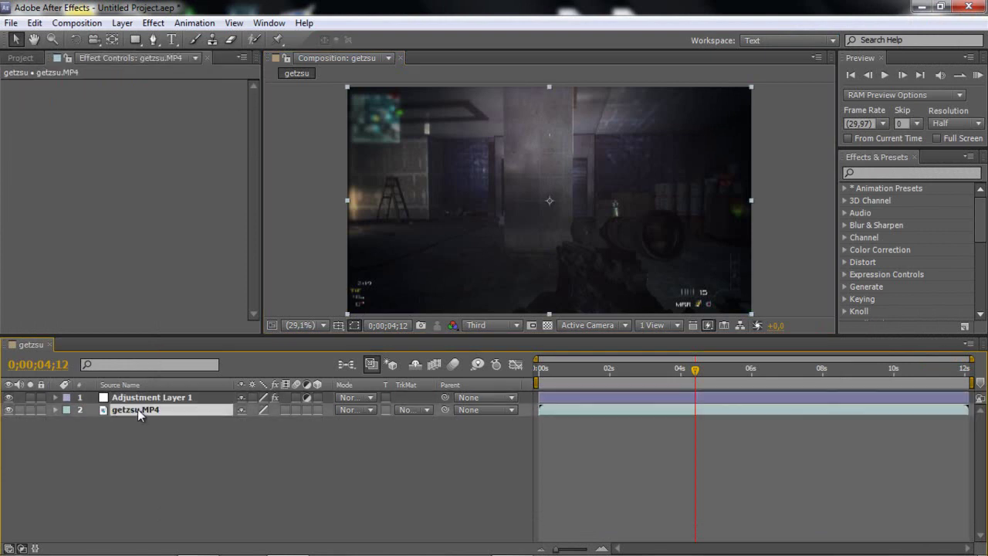
left_click(134, 401)
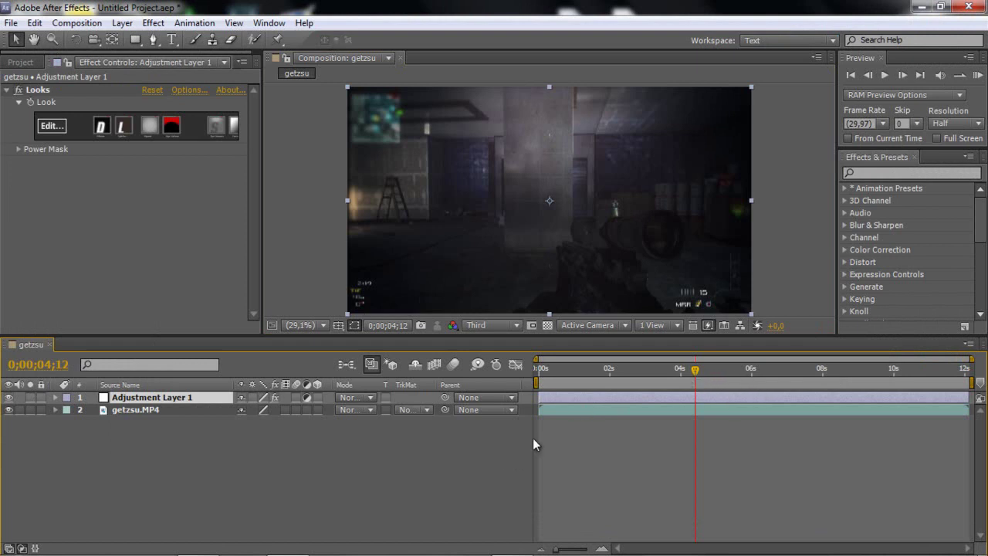
Scrub through the clip around the six-second mark with the viewer resolution set to Third
left_click_drag(697, 370, 765, 382)
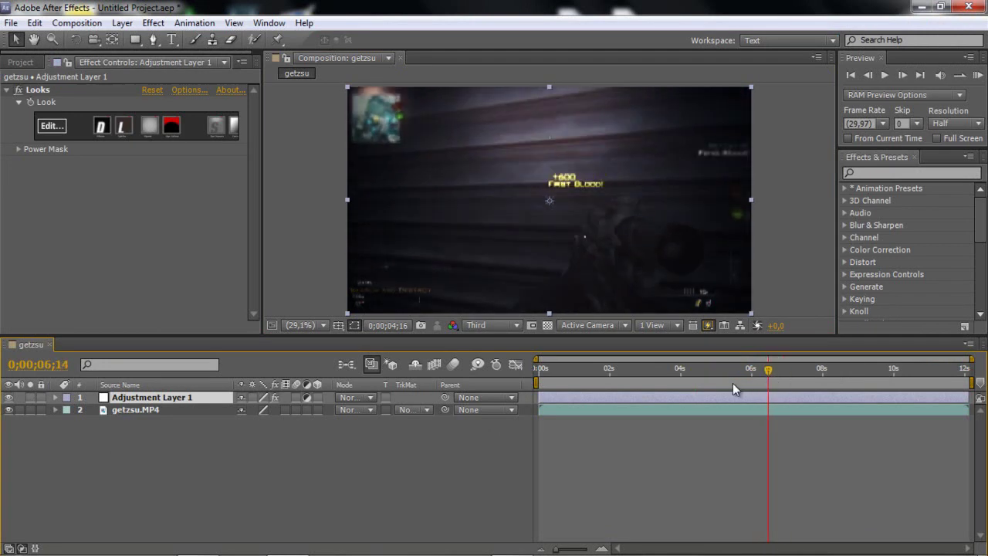
left_click(742, 379)
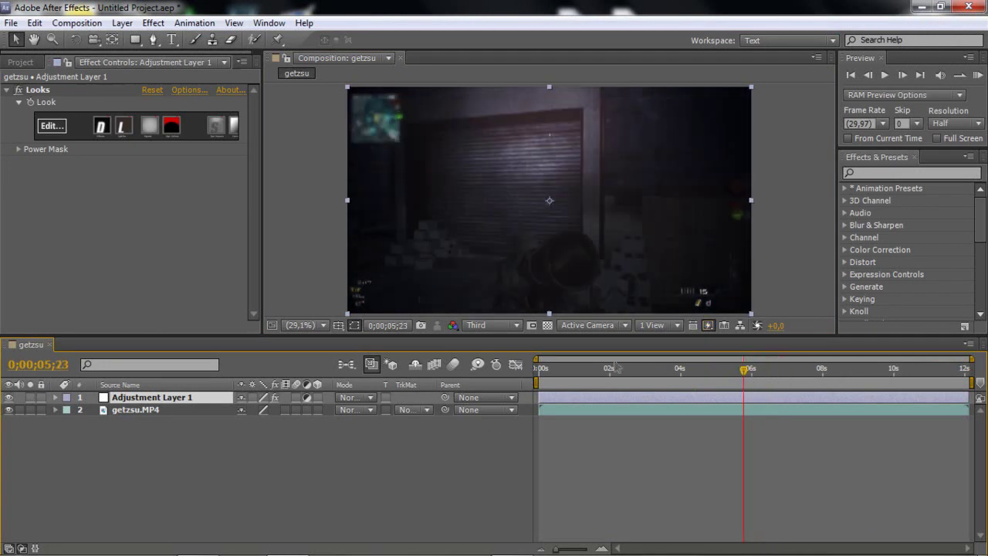
left_click(480, 324)
left_click(494, 395)
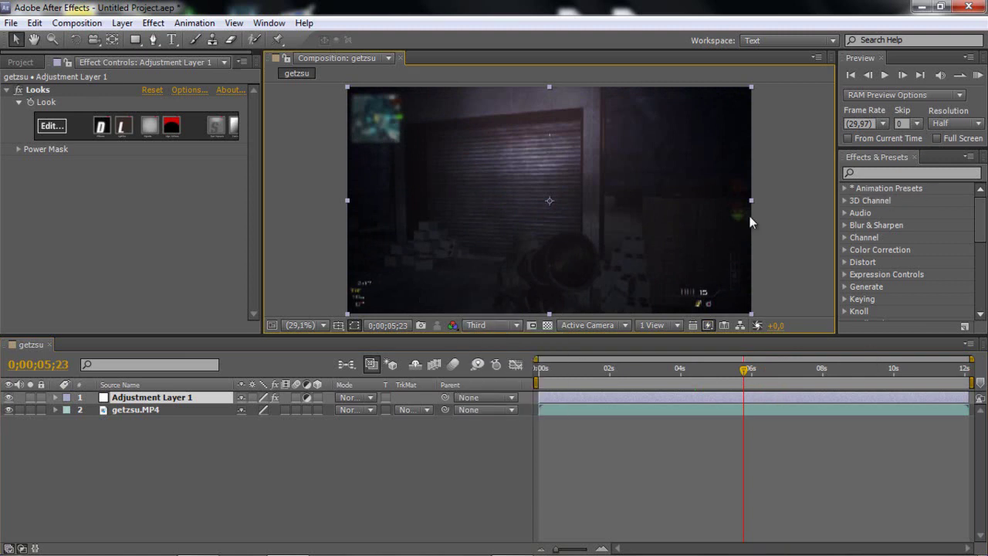
Find the Optics Compensation effect and apply it to the getzsu.MP4 layer
left_click(774, 409)
left_click_drag(752, 371, 751, 372)
left_click(907, 174)
type("optic")
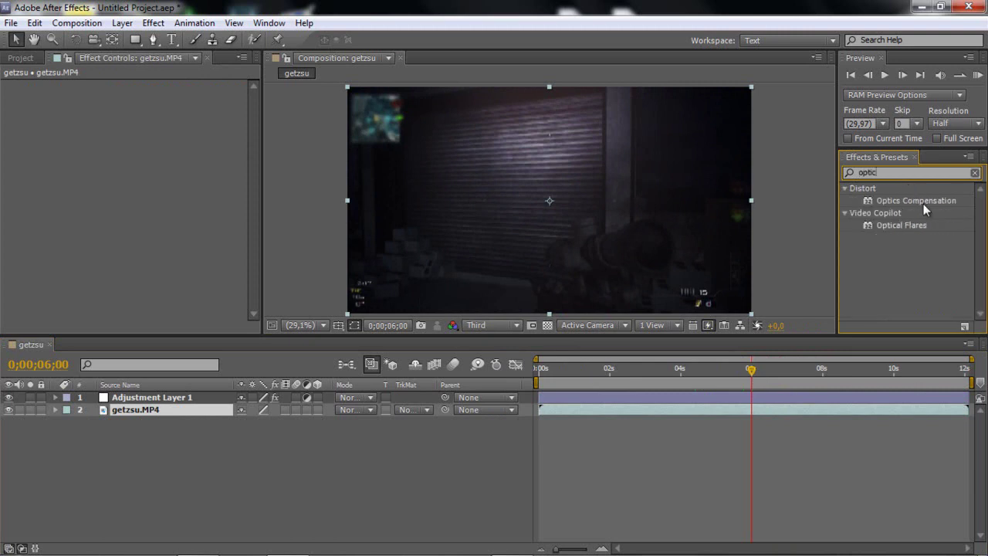
left_click_drag(920, 202, 800, 412)
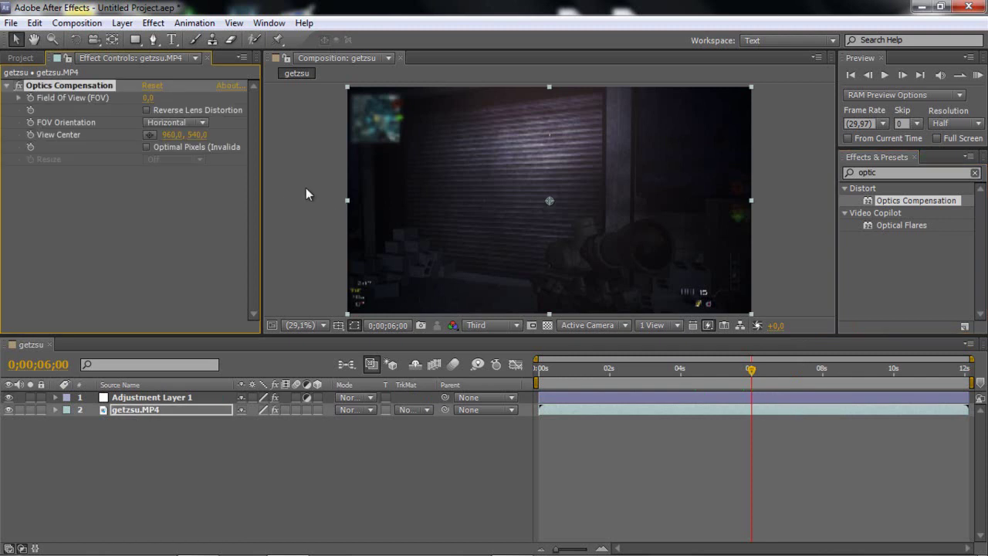
Select the getzsu.MP4 layer and place the playhead on the gunshot frame at 0;00;06;08
left_click(263, 398)
left_click(150, 417)
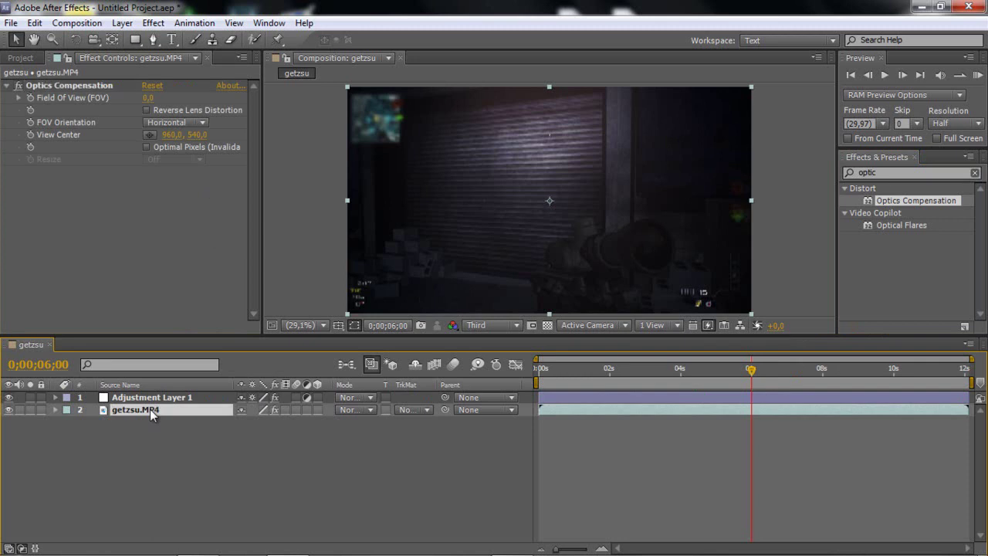
left_click_drag(747, 375, 764, 376)
key("Page_Up")
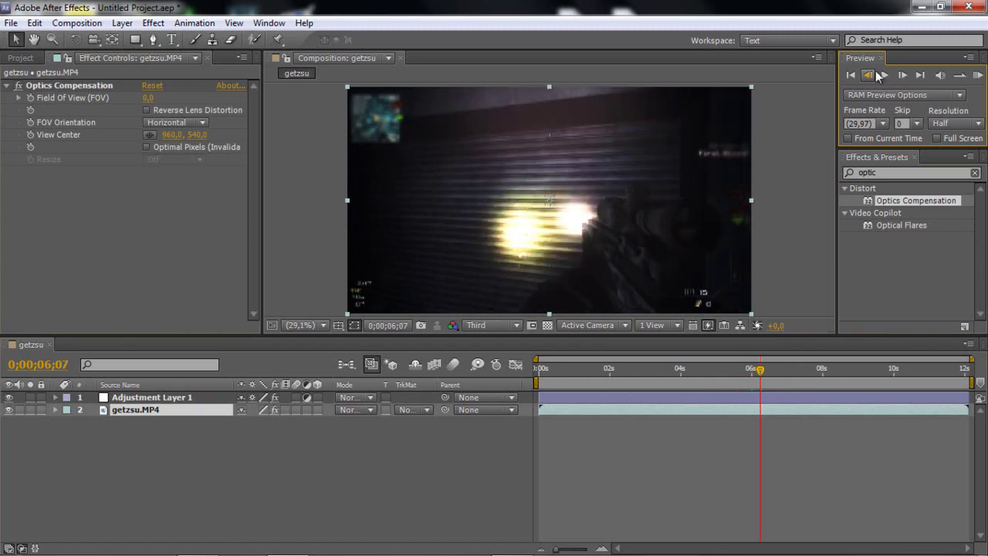
left_click(901, 75)
left_click(901, 76)
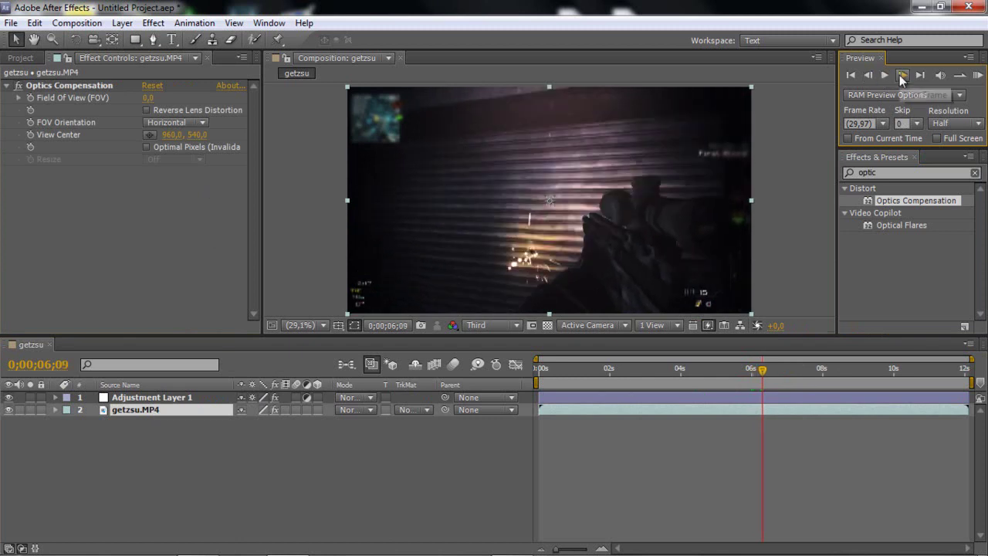
left_click(867, 76)
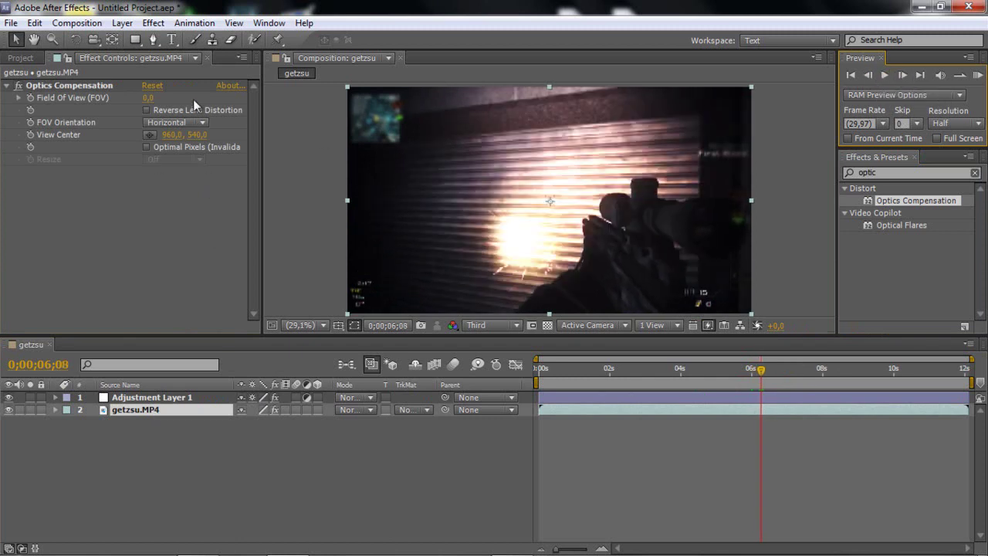
Enable Reverse Lens Distortion in Optics Compensation and set the Field Of View to 155,1
left_click(43, 86)
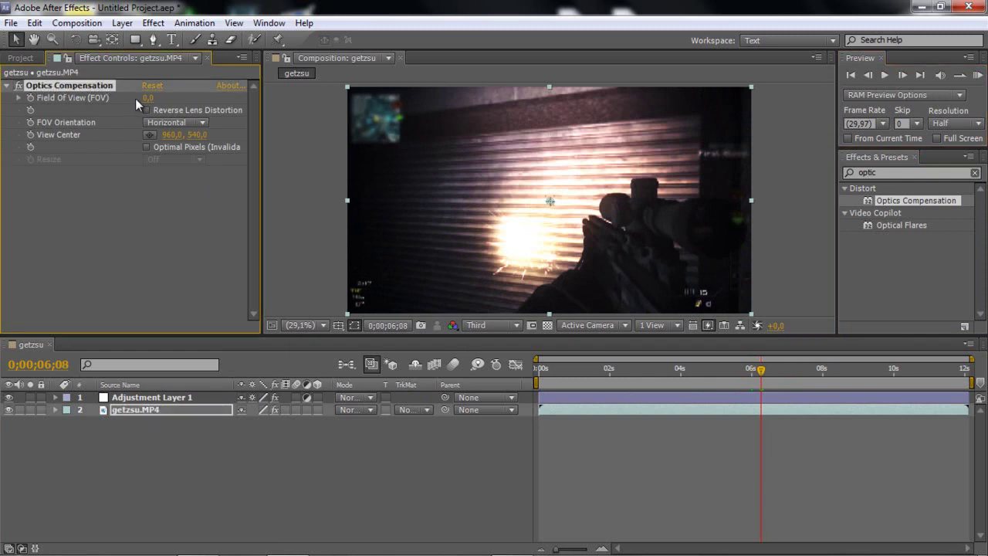
left_click_drag(146, 98, 880, 117)
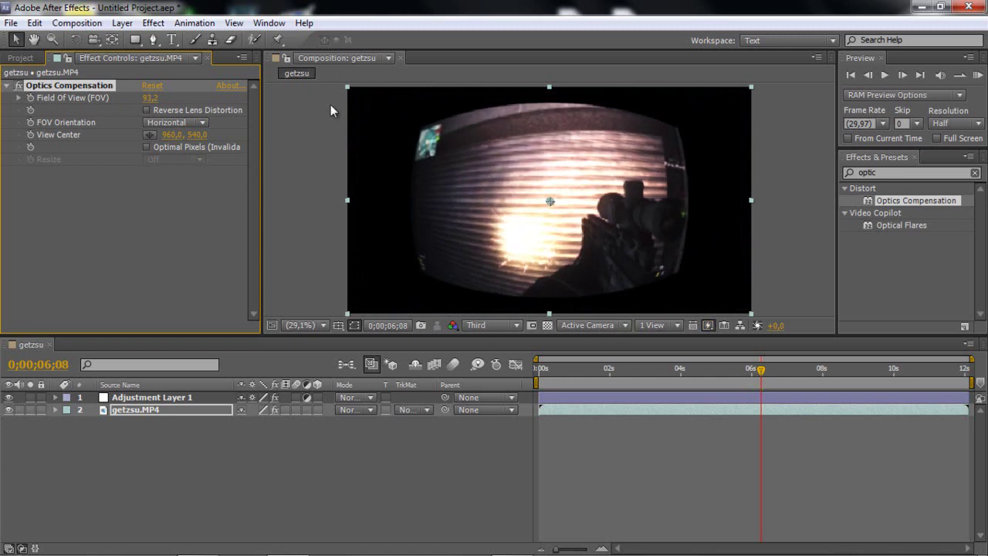
left_click(147, 110)
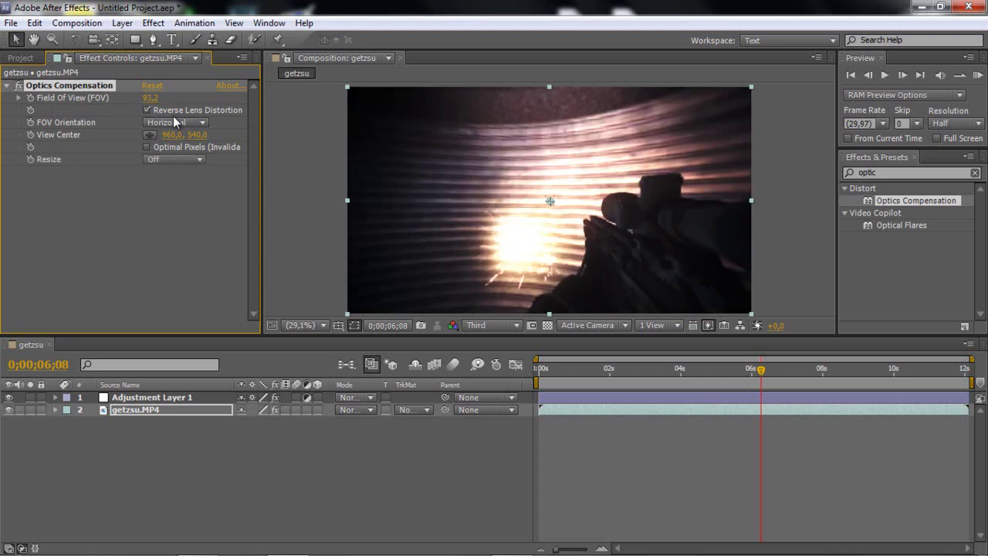
left_click_drag(149, 98, 651, 146)
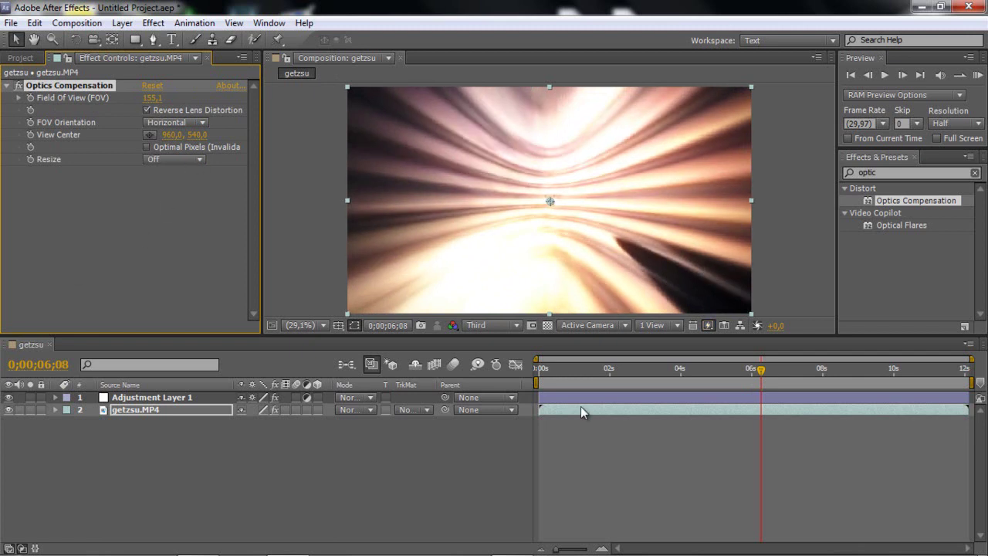
Keyframe the Field Of View at 0;00;06;08 and add a keyframe of 0 about half a second earlier
left_click(30, 97)
key("u")
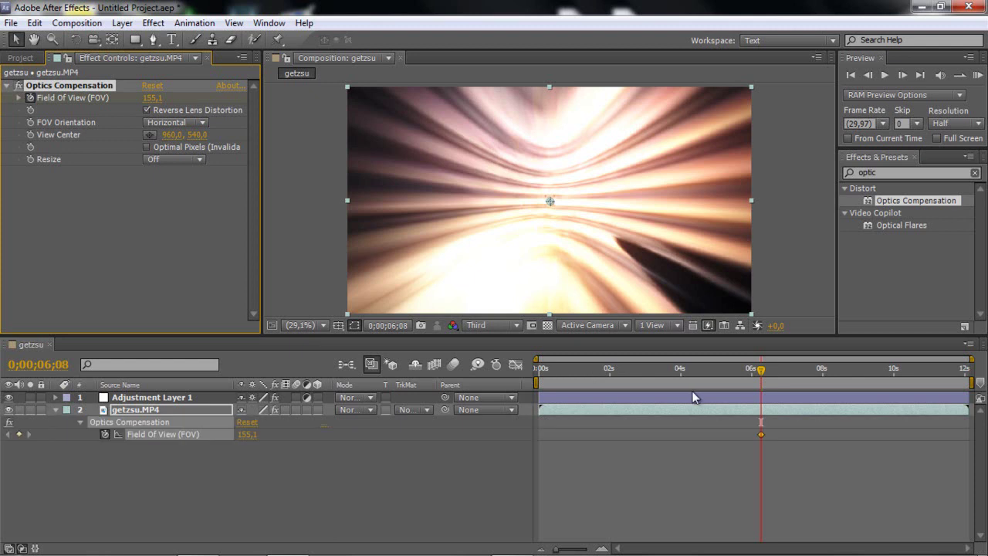
left_click(741, 368)
left_click(151, 98)
type("0")
left_click(122, 211)
Add a closing Field Of View keyframe with a value of 0 at 0;00;06;27
left_click(783, 368)
left_click(155, 98)
type("0")
left_click(135, 311)
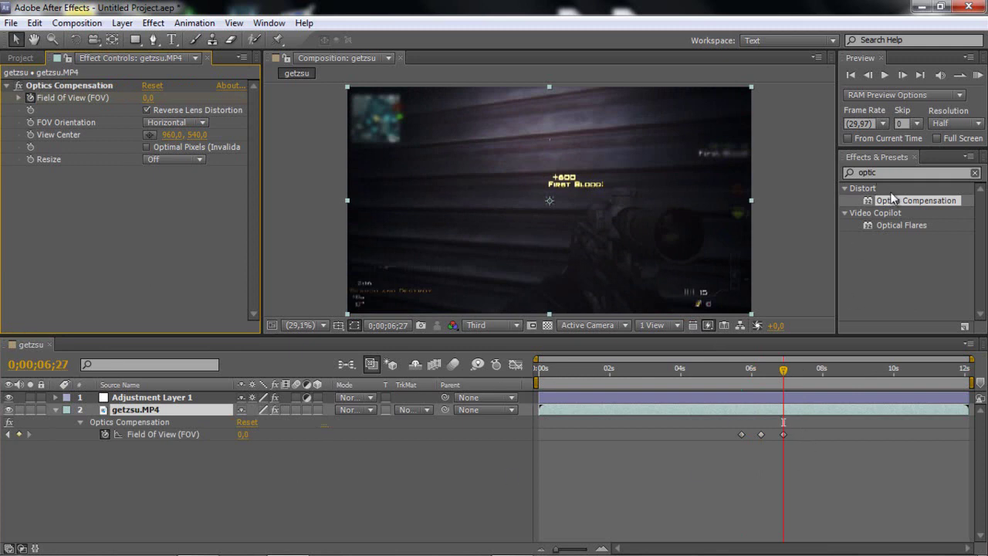
Apply Easy Ease to all three Field Of View keyframes
left_click_drag(829, 461, 714, 421)
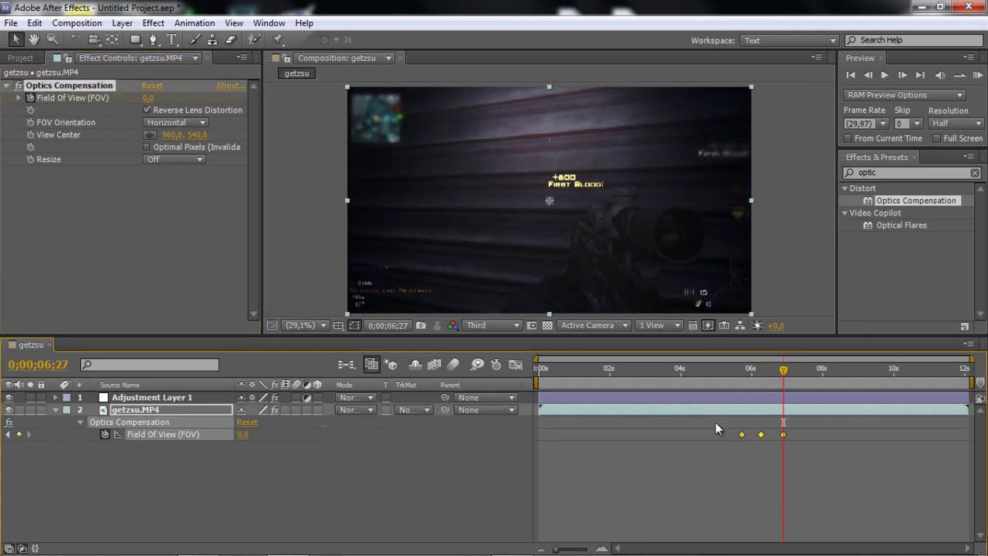
right_click(759, 437)
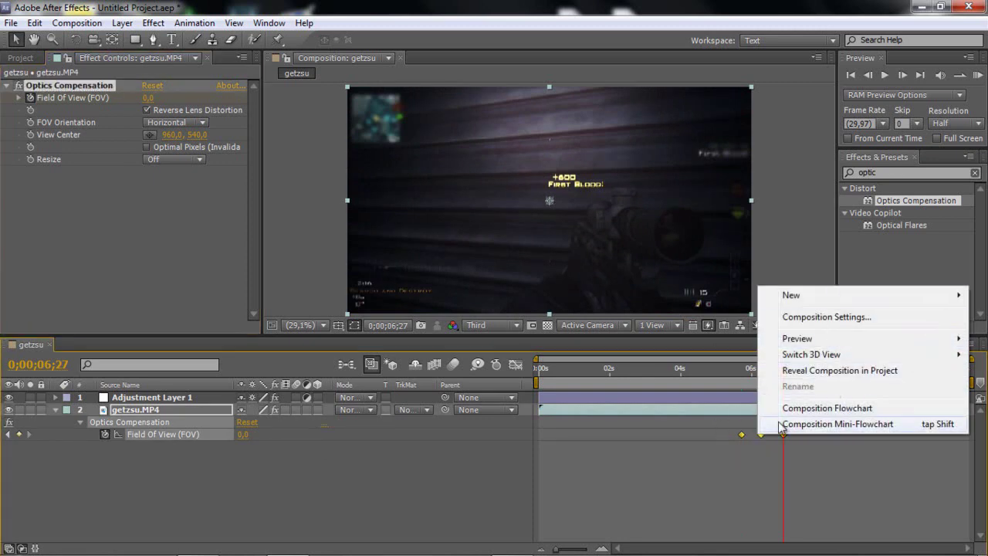
right_click(761, 434)
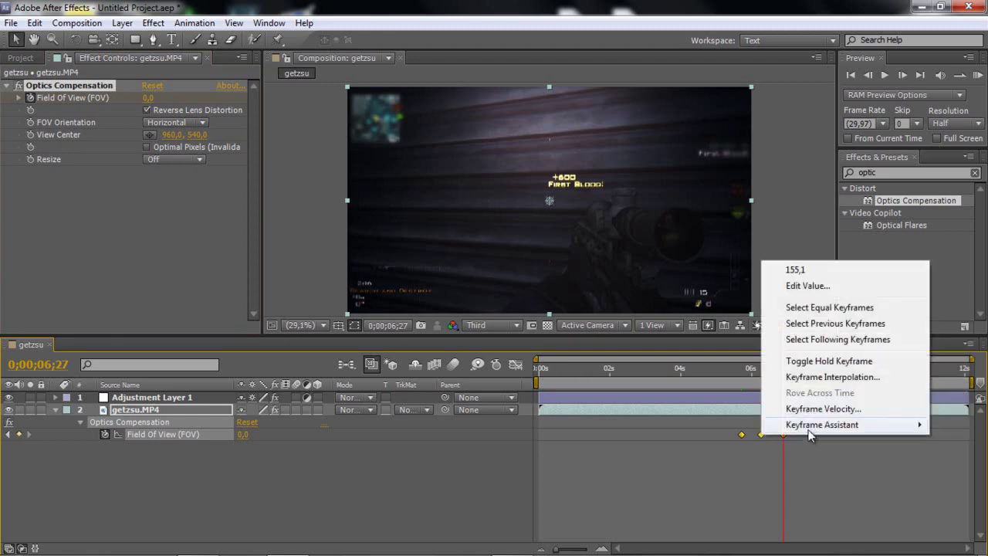
mouse_move(810, 426)
left_click(606, 330)
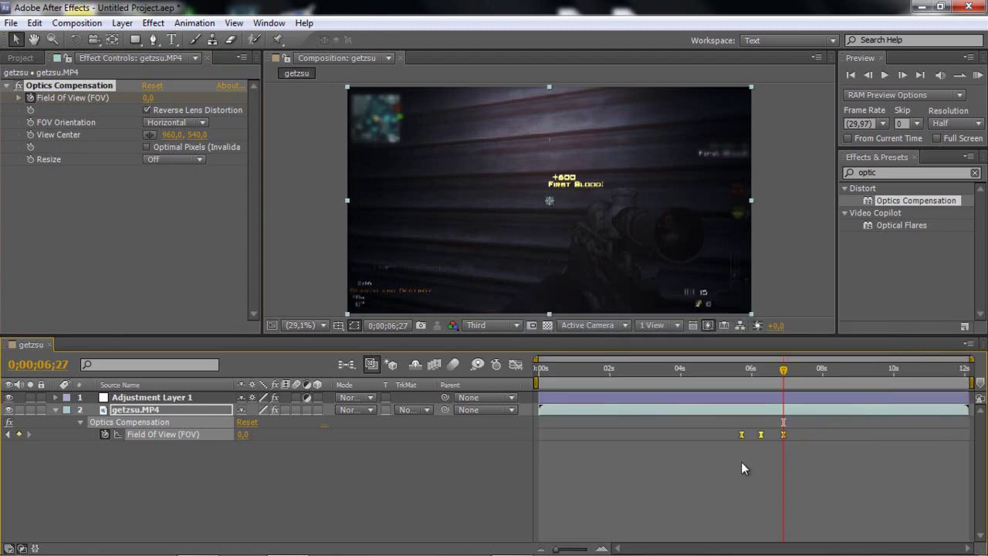
Find the Slider Control effect and apply it to the getzsu.MP4 layer
left_click(823, 412)
key("ctrl+5")
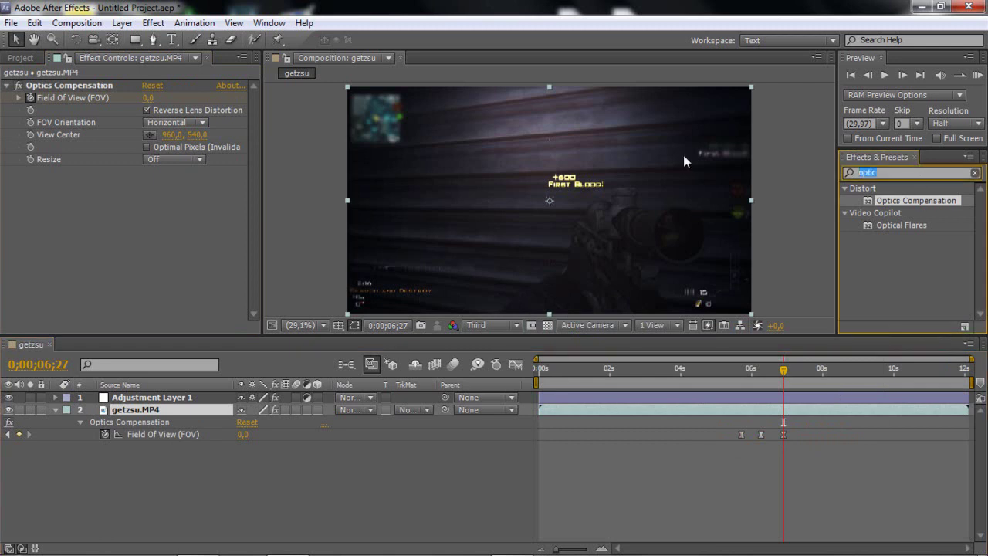
type("slider")
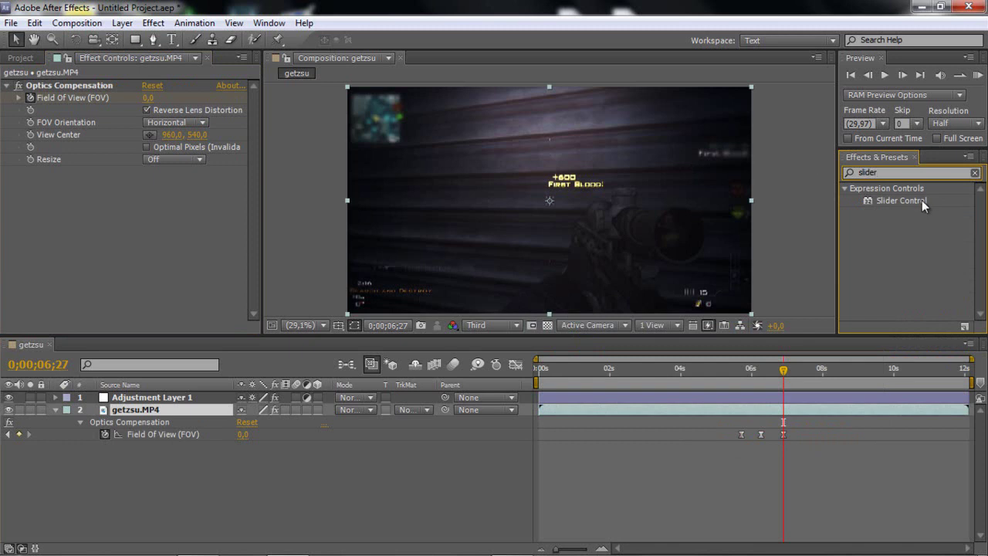
left_click_drag(921, 200, 711, 413)
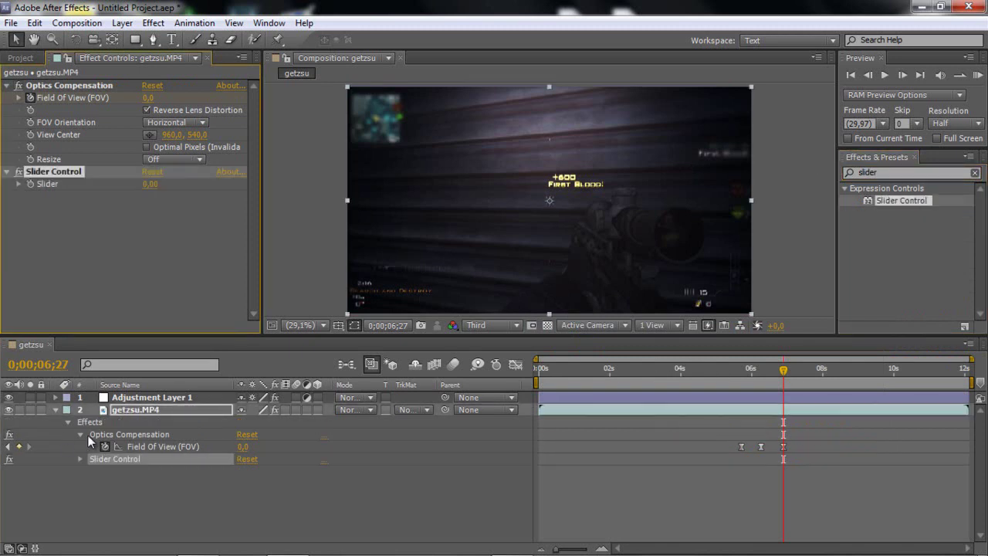
Reveal the Slider Control's Slider value and the Position property of getzsu.MP4 in the timeline
left_click(80, 459)
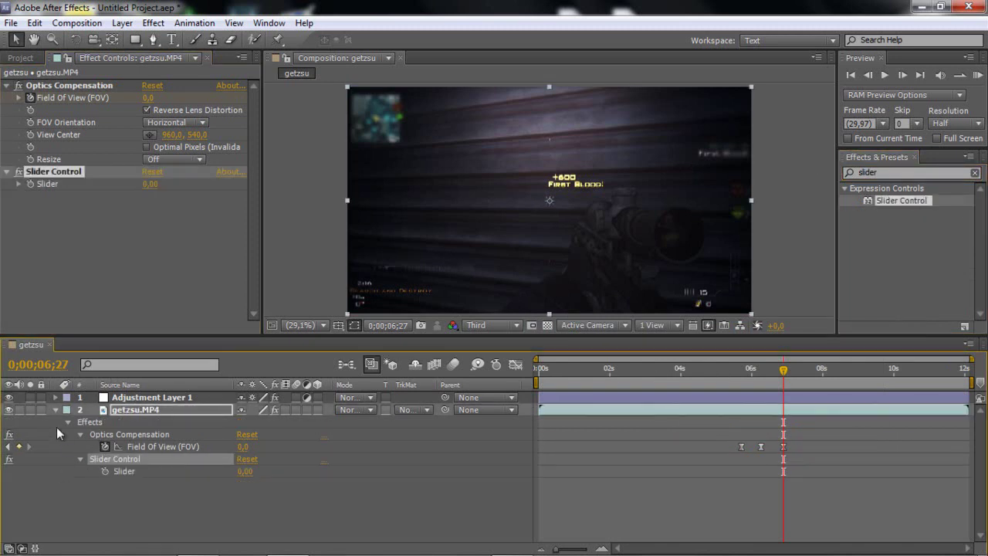
left_click(67, 421)
left_click(68, 422)
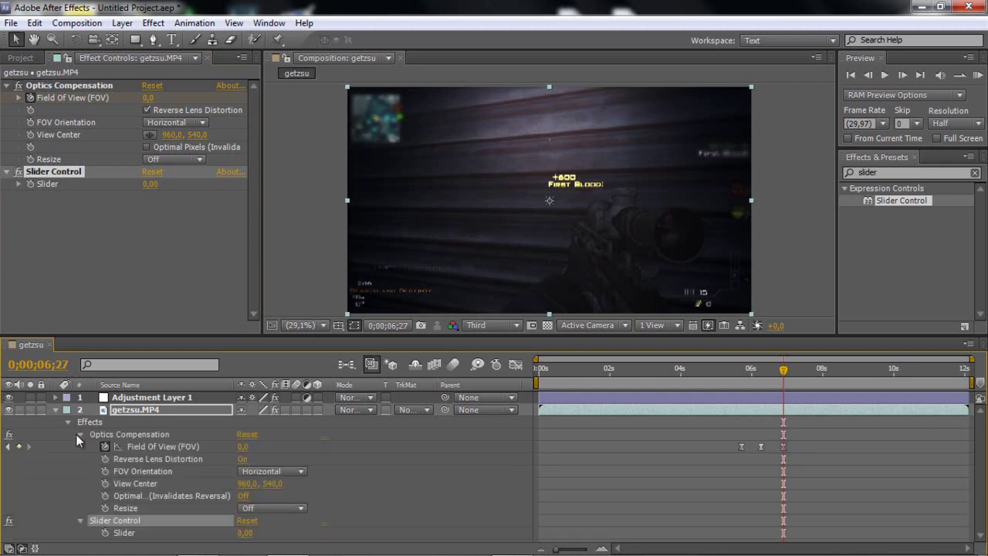
left_click(154, 412)
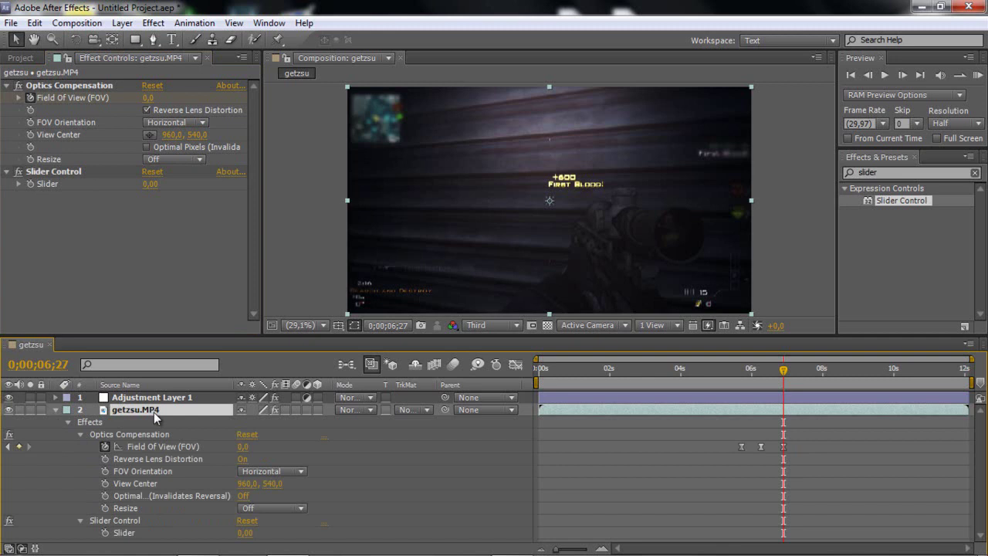
scroll(154, 412, "down", 1)
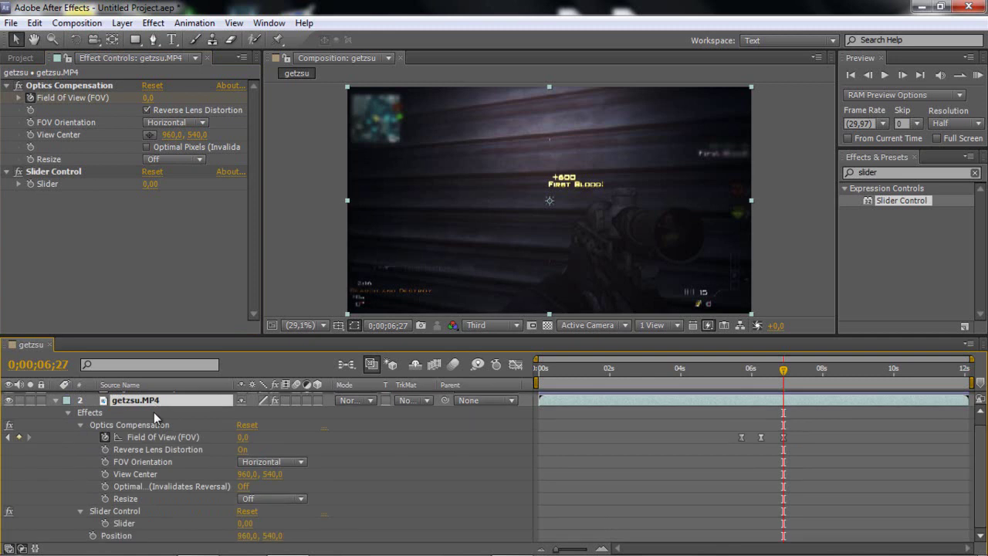
Add the expression wiggle(9,effect("Slider Control")("Slider")) to the Position property of getzsu.MP4
left_click(91, 534, "alt")
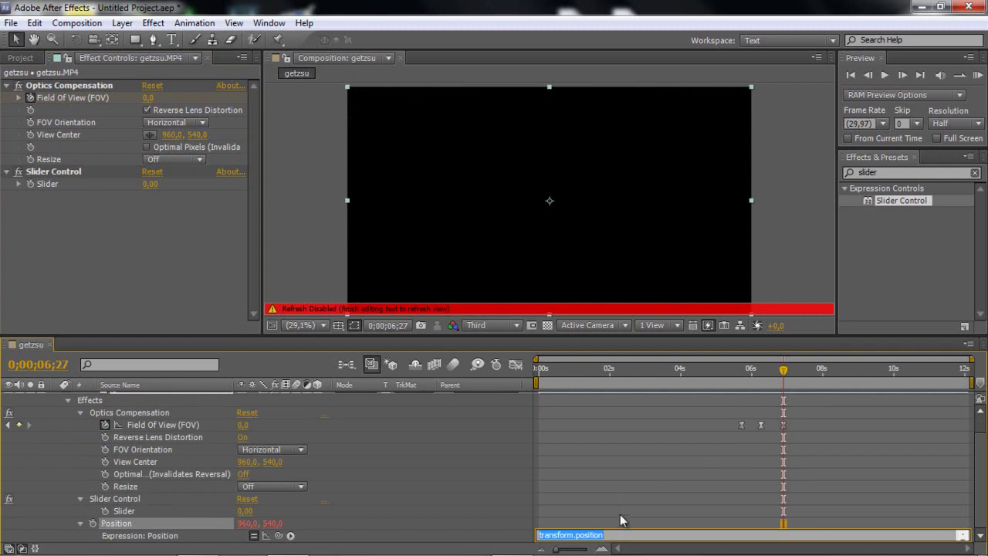
type("wiggle")
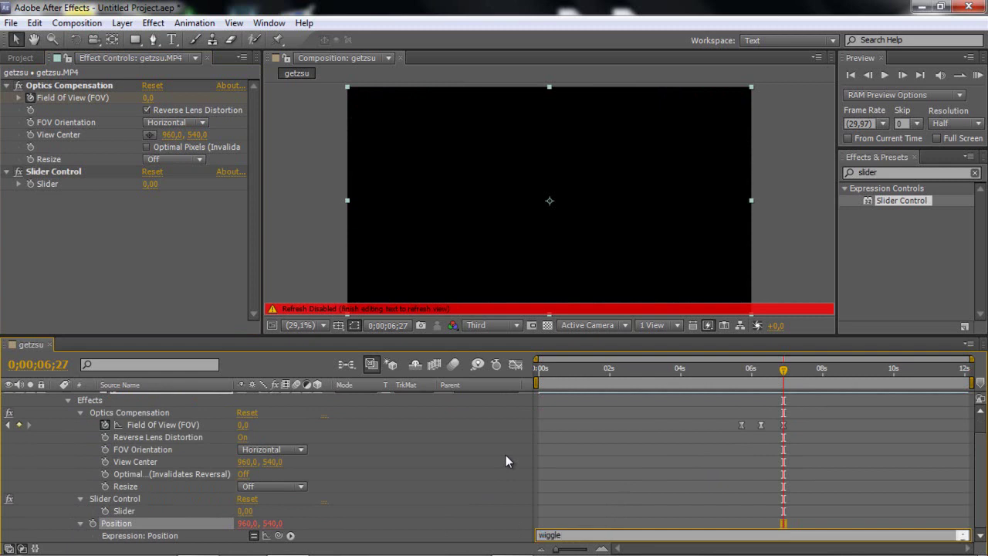
type("(")
type("9,")
left_click_drag(278, 537, 129, 515)
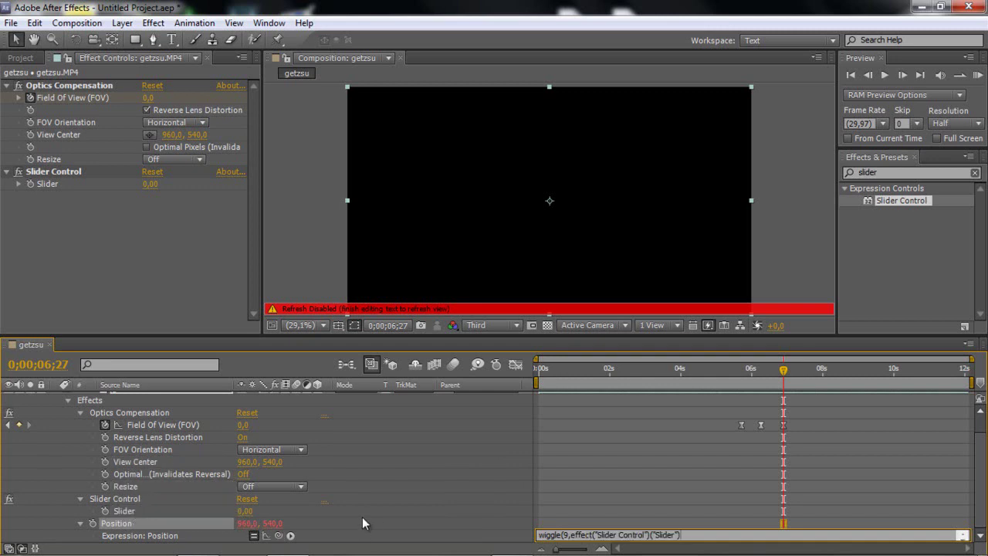
type(")")
left_click(630, 470)
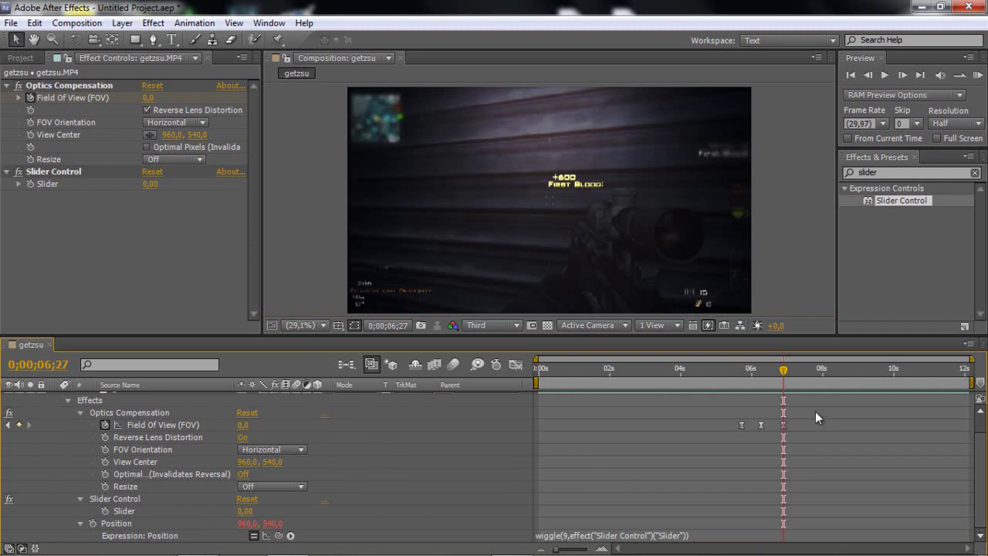
Keyframe the Slider Control's Slider at 0 at 0;00;05;21 and at 65 at 0;00;06;08
left_click(742, 370)
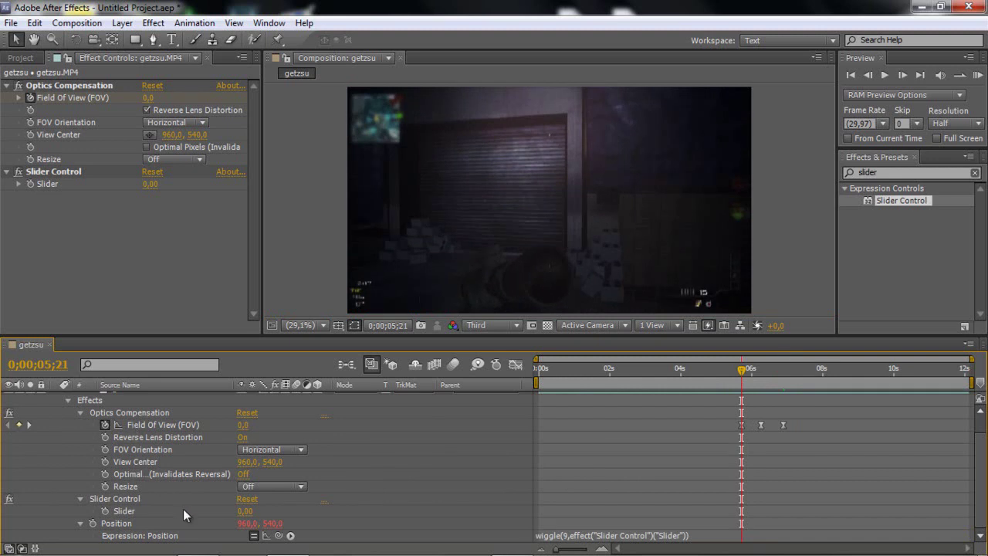
left_click(105, 511)
left_click(763, 368)
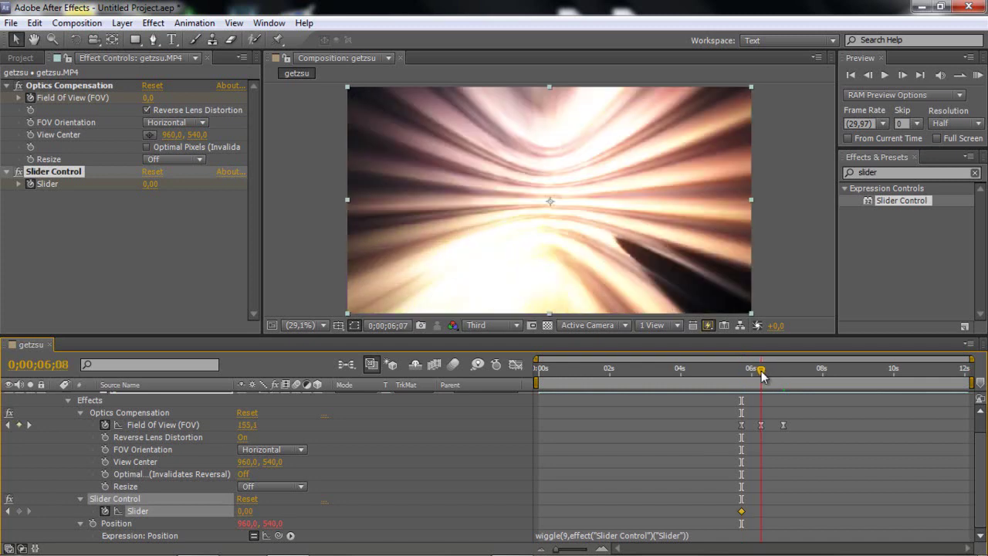
left_click(247, 509)
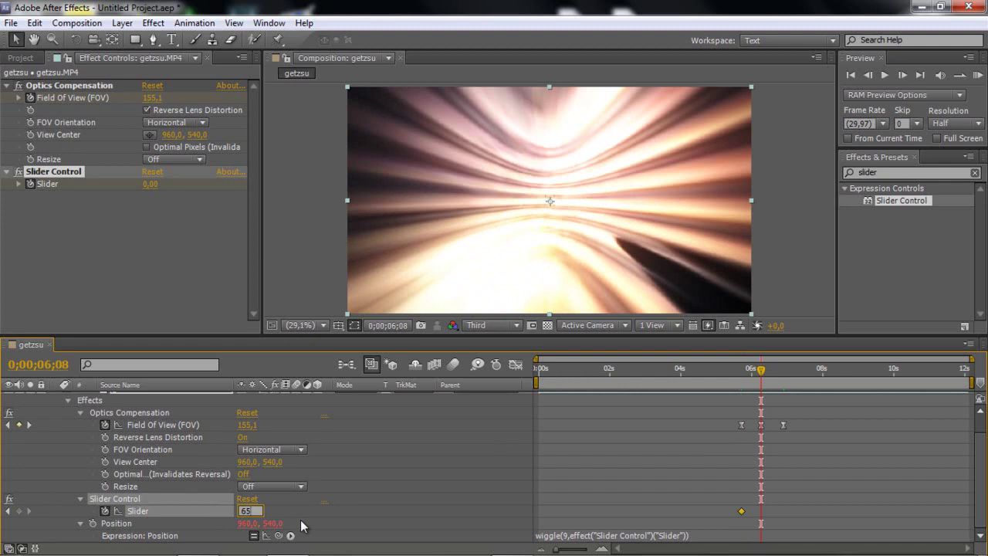
left_click(379, 485)
Add a closing Slider keyframe with a value of 0 at 0;00;06;27
left_click_drag(780, 378, 782, 384)
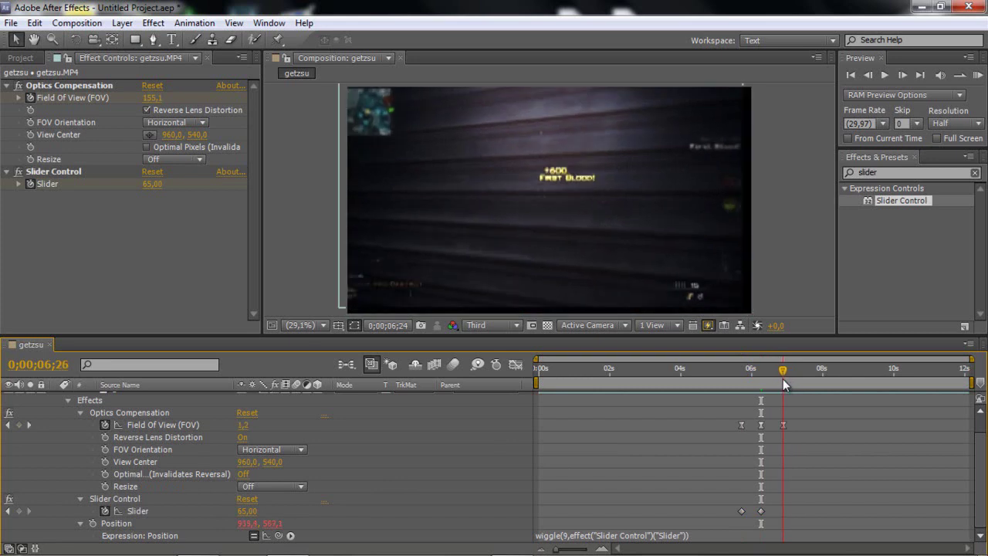
left_click(901, 75)
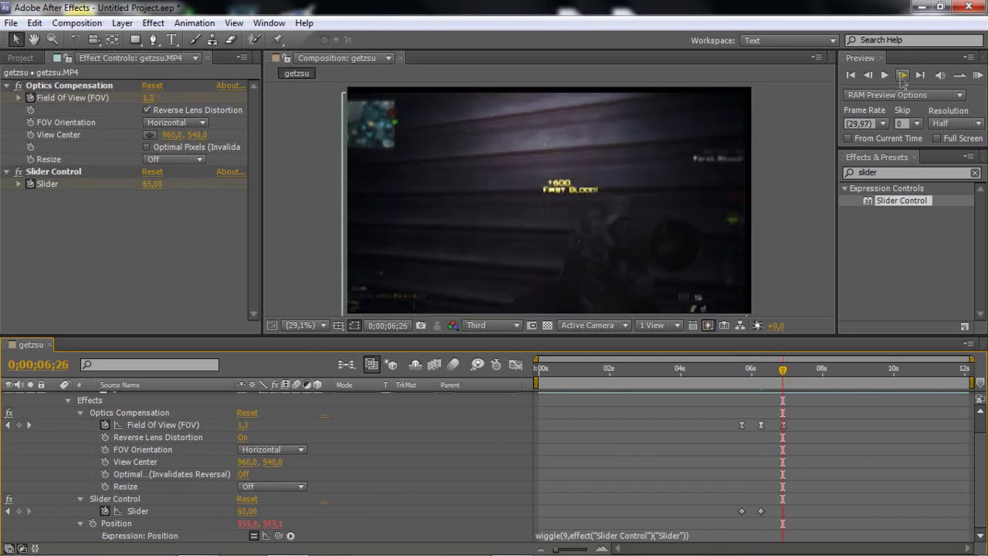
left_click(245, 511)
type("0")
key("Return")
Apply Easy Ease to all three Slider keyframes
left_click_drag(827, 526, 628, 476)
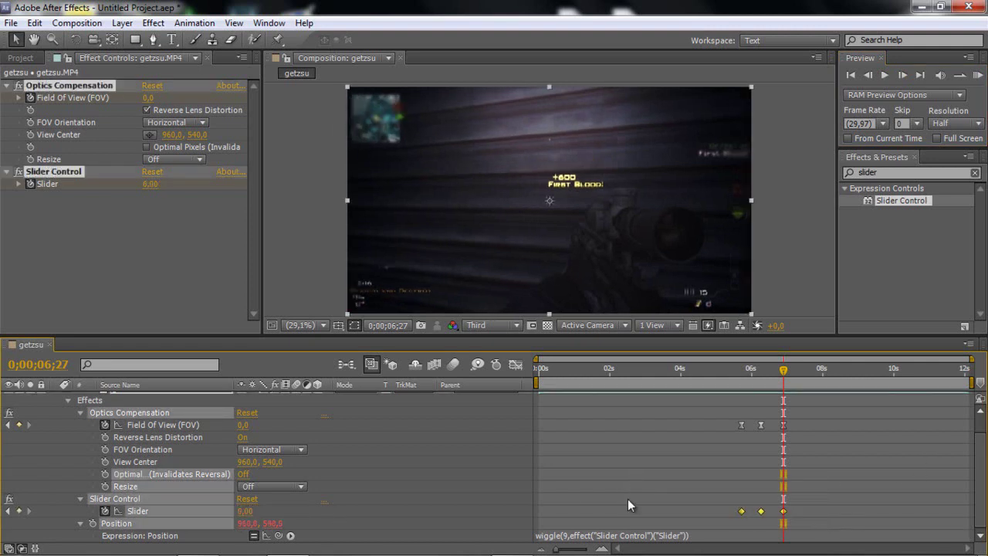
right_click(761, 511)
mouse_move(818, 502)
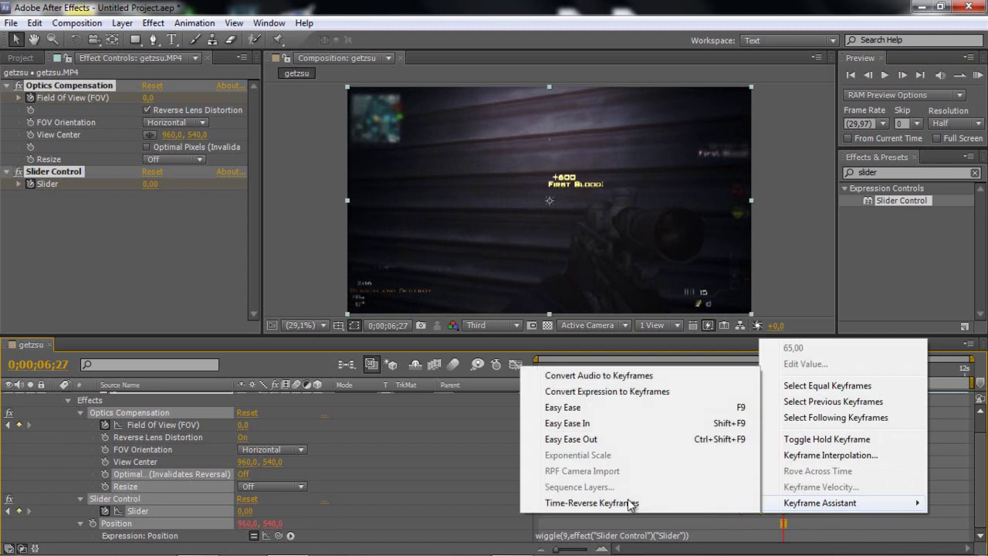
key("Down")
key("Down")
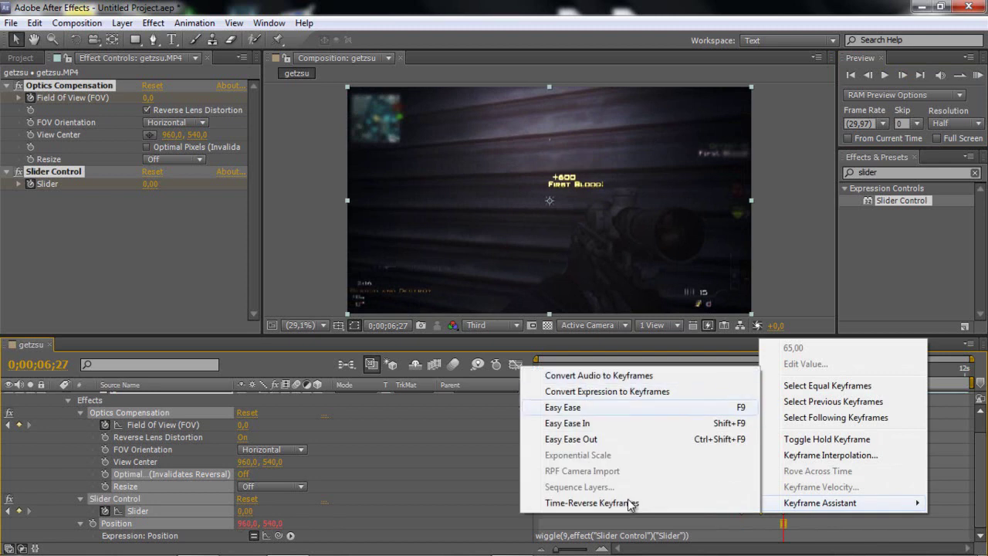
key("Return")
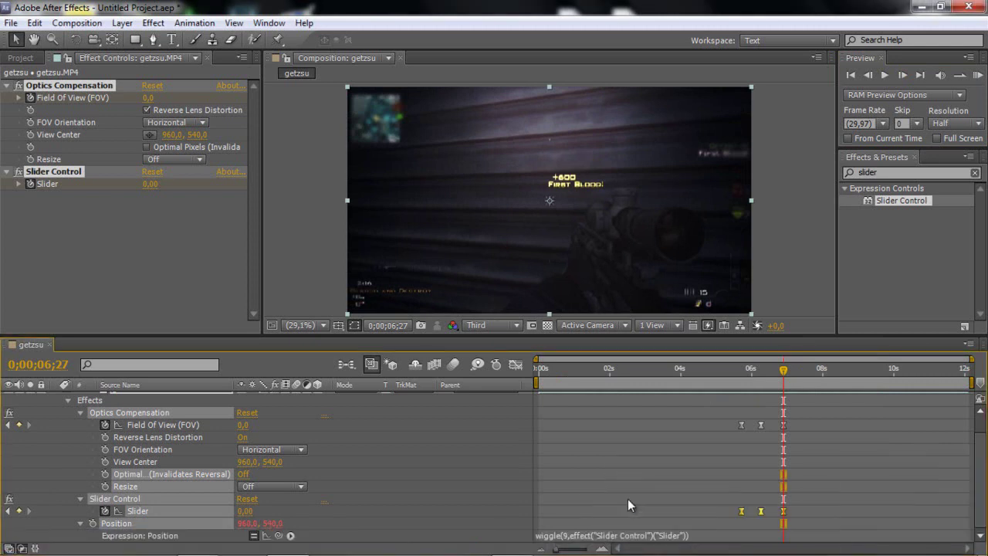
Collapse the properties of getzsu.MP4 and play back the impact from about 0;00;05;22
scroll(629, 505, "up", 1)
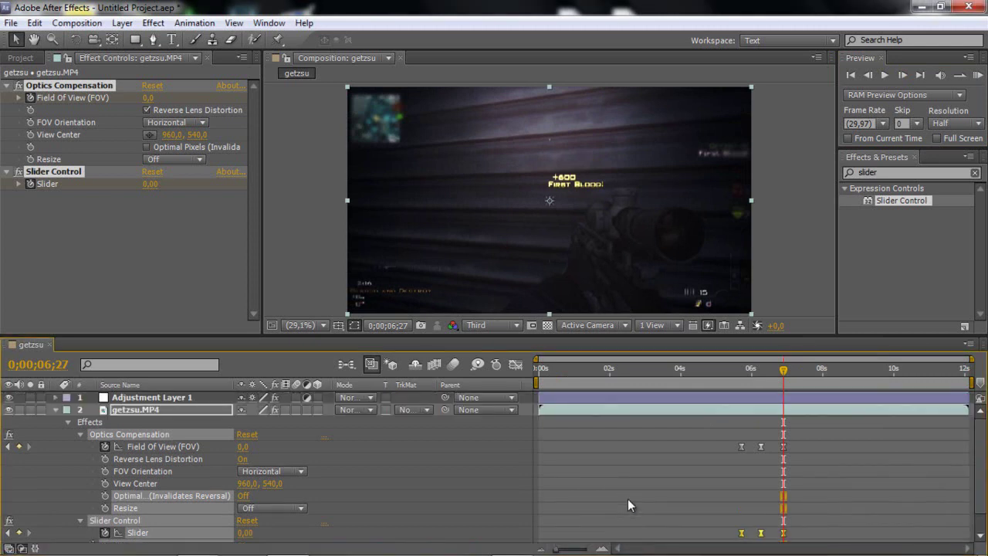
key("u")
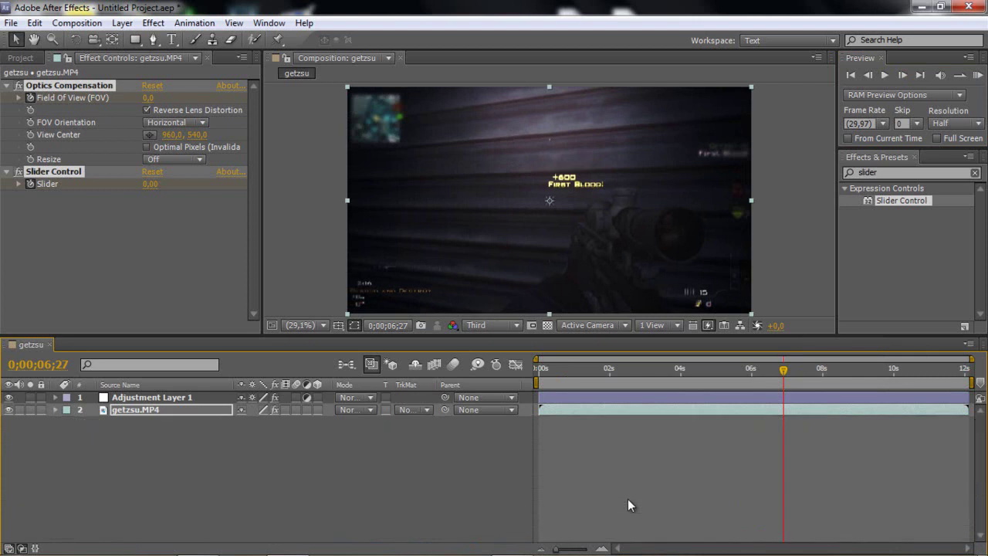
key("shift+Page_Up")
key("shift+Page_Up")
key("shift+Page_Up")
key("Page_Up")
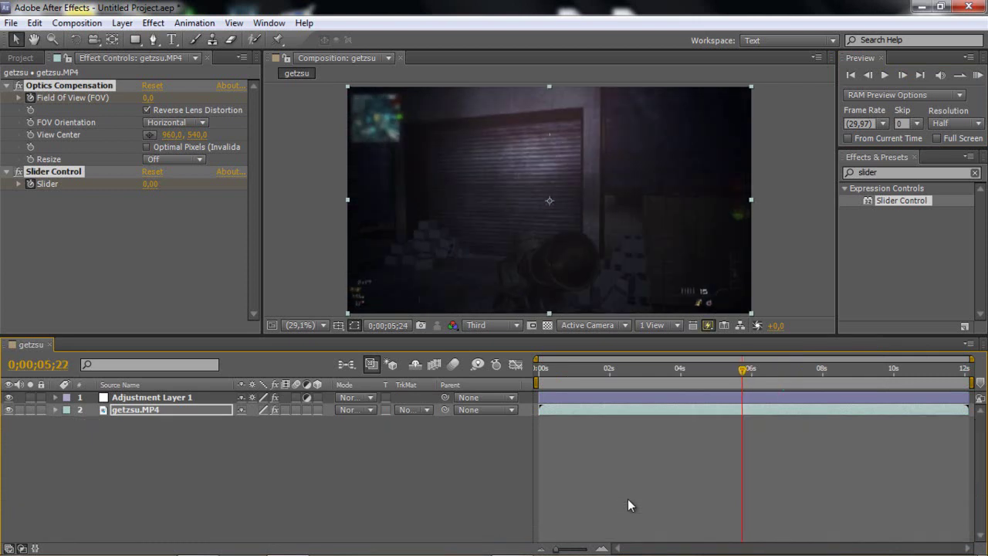
key("space")
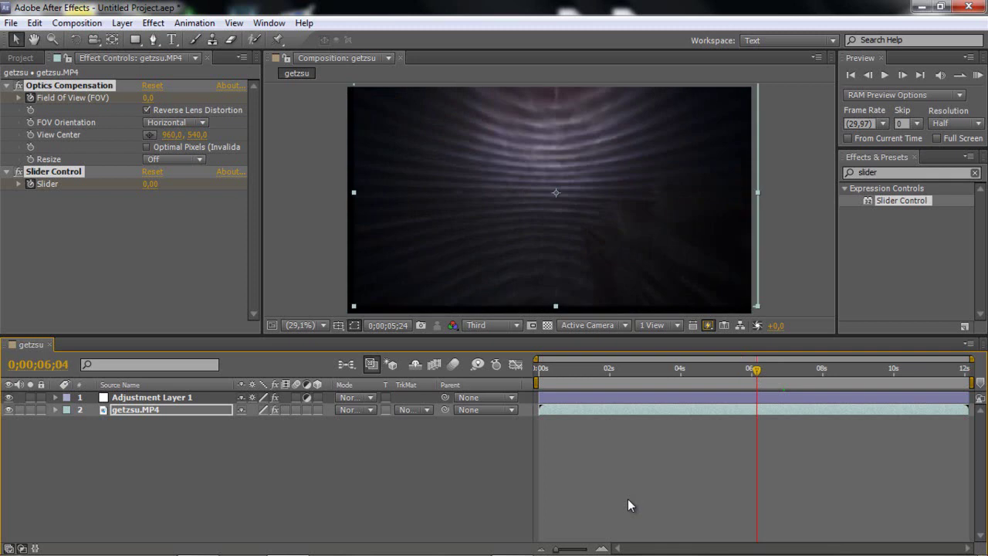
Reveal the Scale of getzsu.MP4 and set it to 106%
key("Page_Up")
key("Page_Up")
key("Page_Up")
key("Page_Up")
key("Page_Up")
key("Page_Up")
key("Page_Up")
key("Page_Up")
key("Page_Up")
key("Page_Up")
key("Page_Up")
key("Page_Up")
key("Page_Up")
key("Page_Up")
key("Page_Up")
key("Page_Up")
key("Page_Up")
key("Page_Up")
key("Page_Up")
key("Page_Up")
key("s")
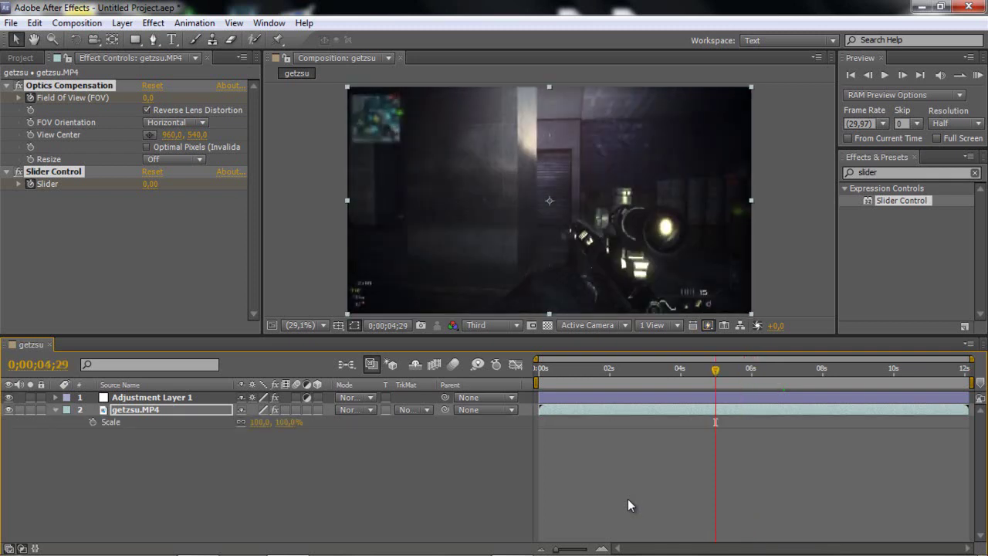
key("space")
left_click_drag(259, 422, 264, 422)
key("alt+KP_Add")
key("alt+KP_Add")
key("alt+KP_Add")
left_click_drag(627, 499, 626, 499)
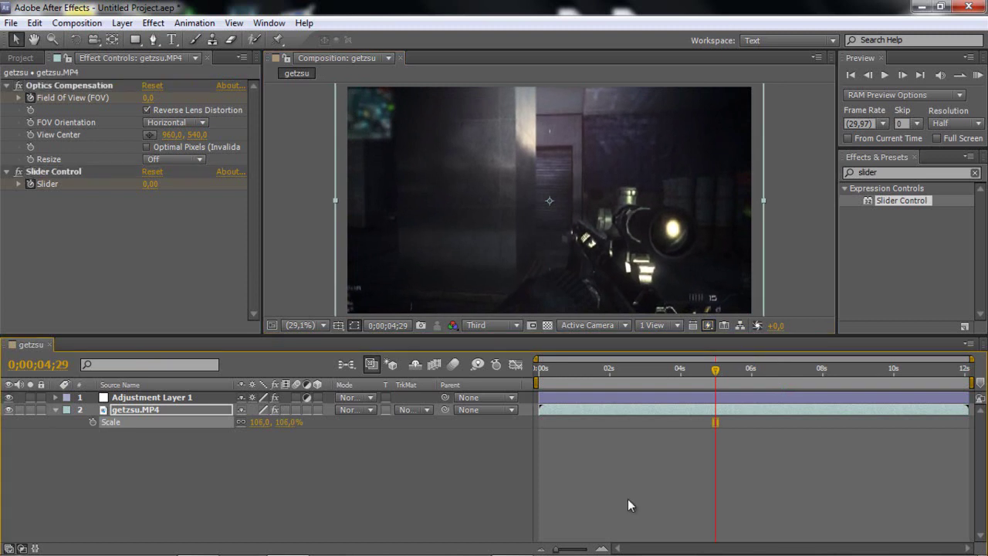
Play back the clip, narrow the work area to about 5 to 7.5 seconds, and reveal the layer's animated properties
key("space")
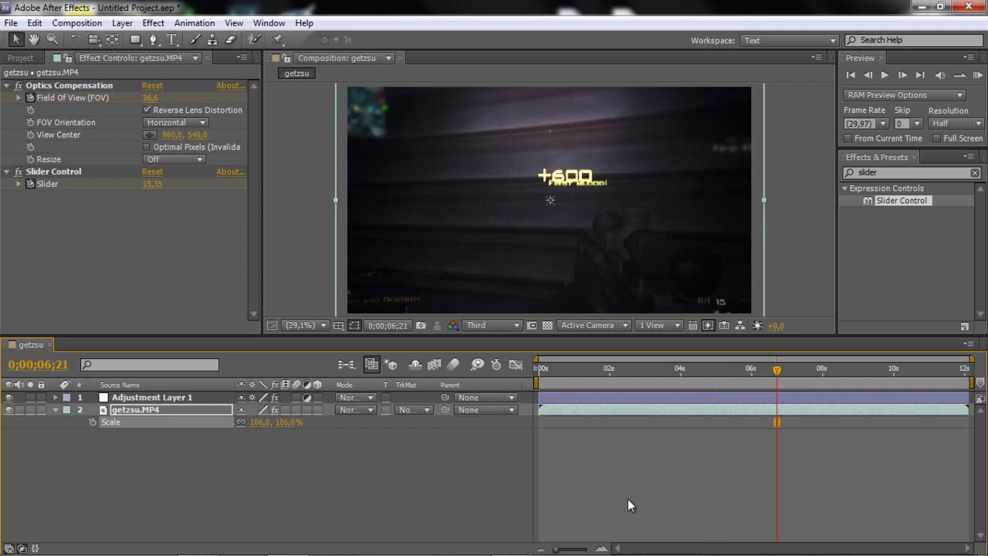
mouse_move(537, 382)
left_mouse_down()
mouse_move(860, 382)
mouse_move(728, 371)
mouse_move(759, 371)
mouse_move(750, 370)
left_mouse_up()
left_click_drag(830, 382, 812, 382)
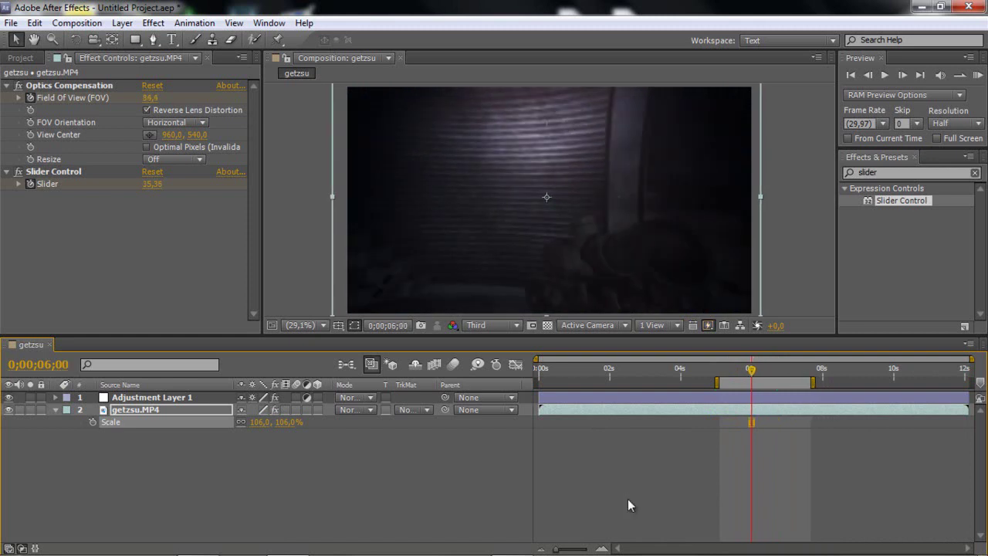
key("u")
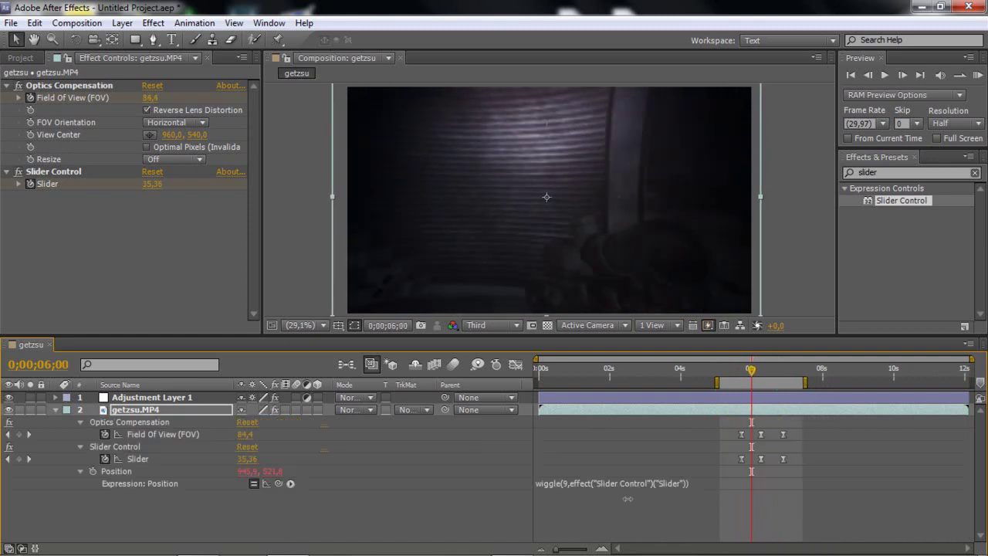
Set the RAM preview resolution to Third and try a RAM preview of the work area
left_click(955, 123)
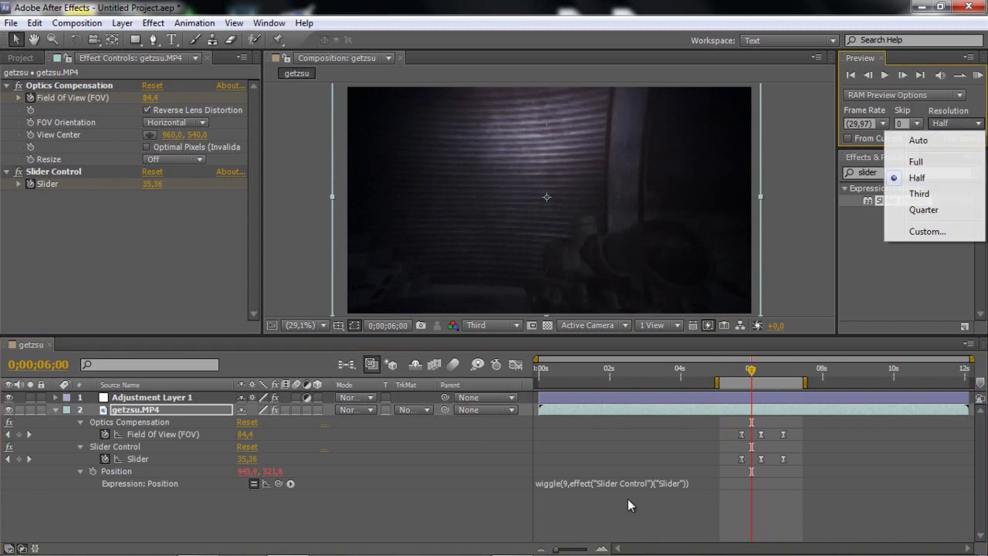
left_click(922, 194)
left_click(977, 75)
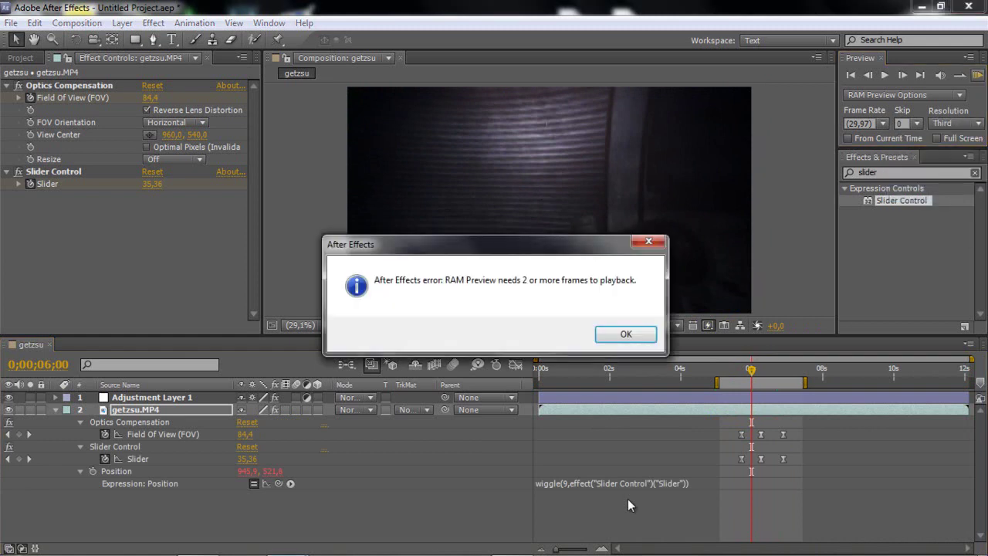
left_click(625, 334)
Try RAM previews starting from 0;00;05;11 and play back the impact to check the shake
left_click(728, 370)
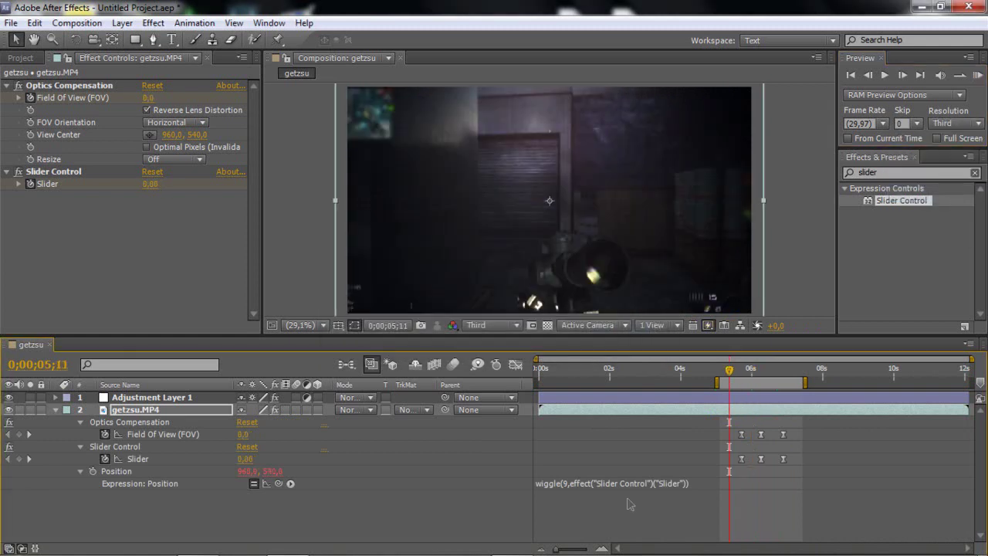
key("KP_0")
key("Return")
key("space")
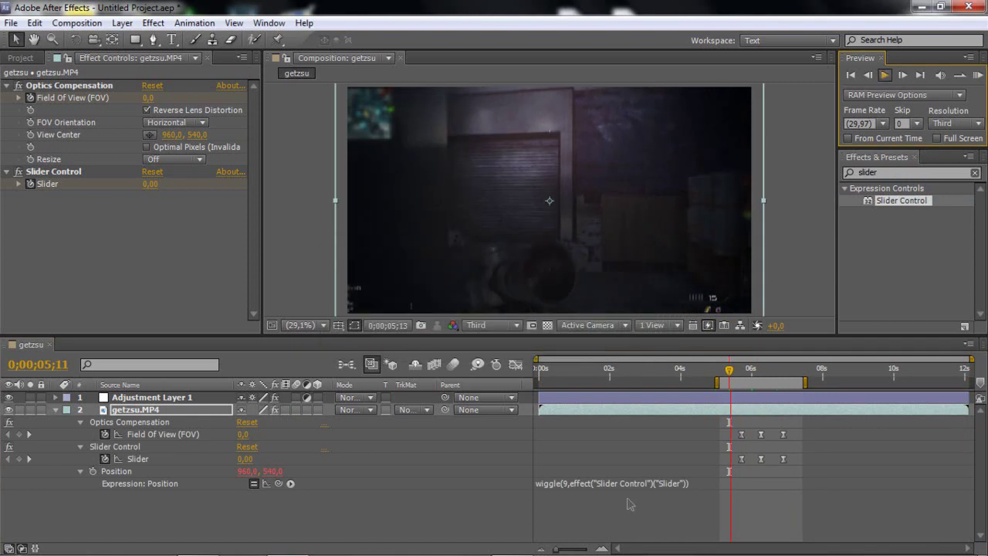
key("KP_0")
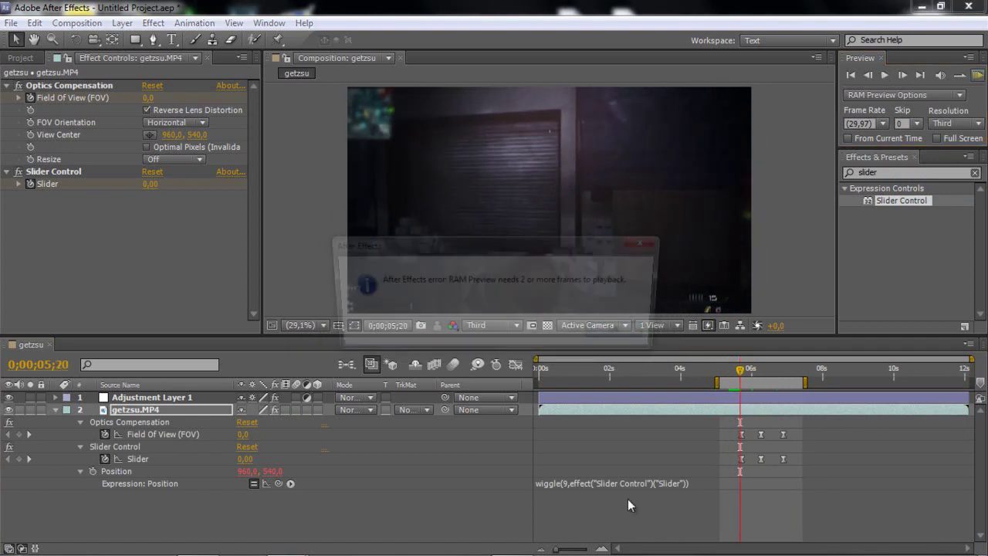
key("Return")
key("space")
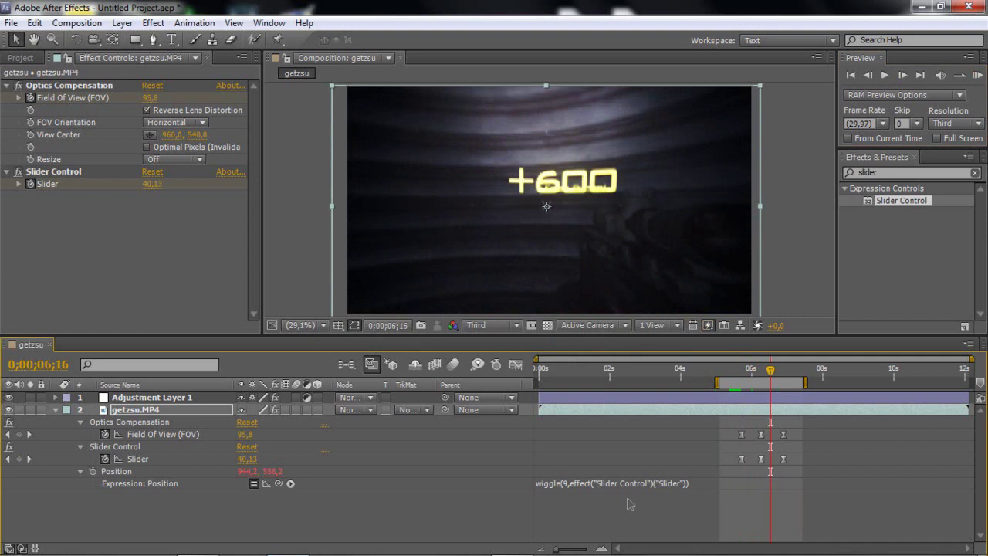
Collapse the properties of getzsu.MP4 and bring up the project's list of items
key("u")
key("F10")
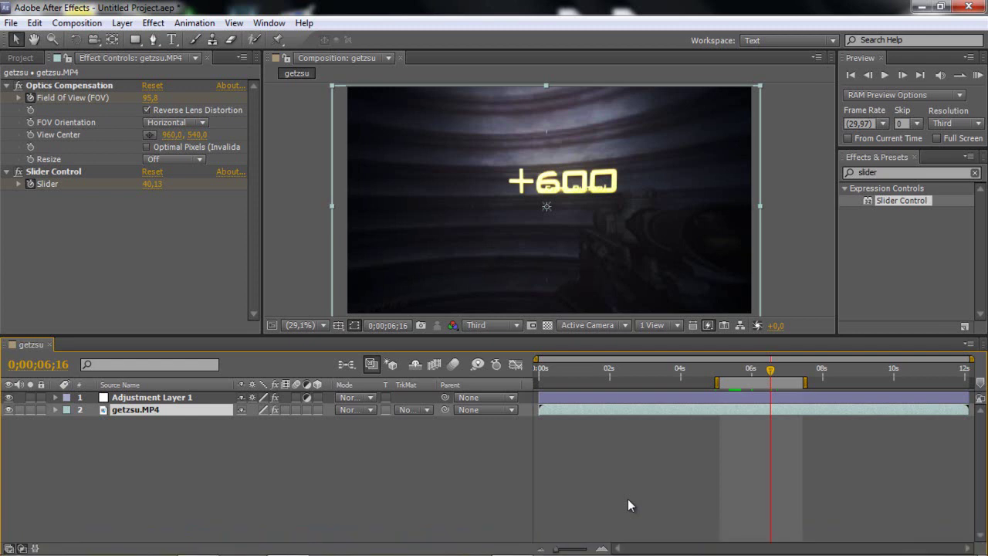
key("ctrl+0")
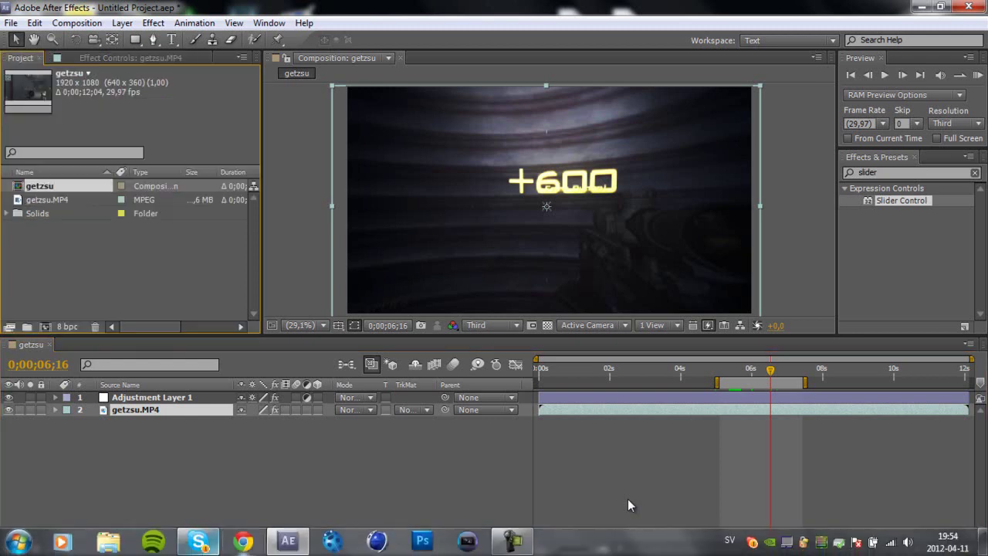
Switch to the desktop and open the Call of Duty Gun Sounds folder inside Editing Packs
key("super+d")
key("Left")
key("Left")
key("Up")
key("Left")
key("Left")
key("Left")
key("Up")
key("Up")
key("Right")
key("Left")
key("Up")
key("Right")
key("Return")
key("c")
key("c")
key("c")
key("Up")
key("Up")
key("Return")
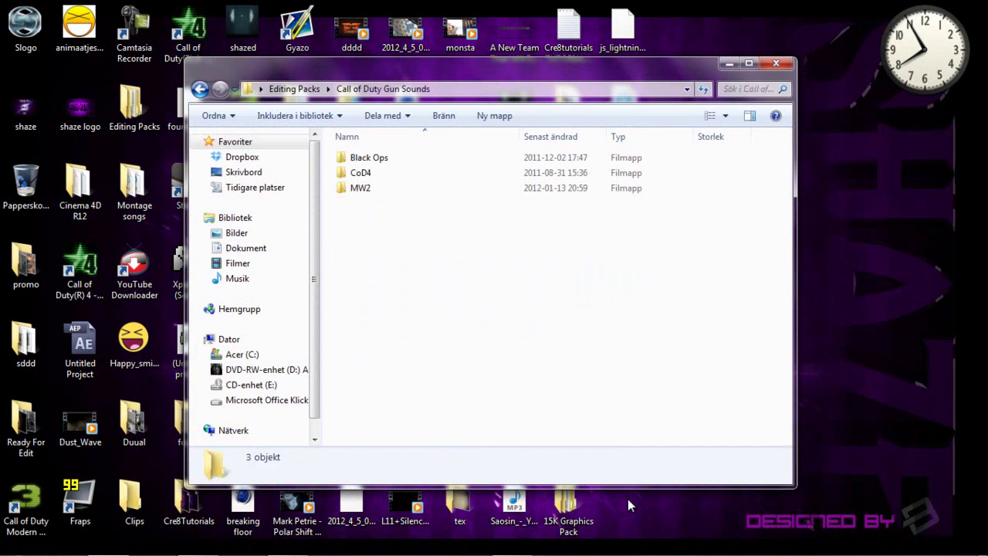
Find the Intervention gunshot sound in the MW2 folder and import it into the After Effects project
double_click(359, 187)
scroll(380, 267, "down", 6)
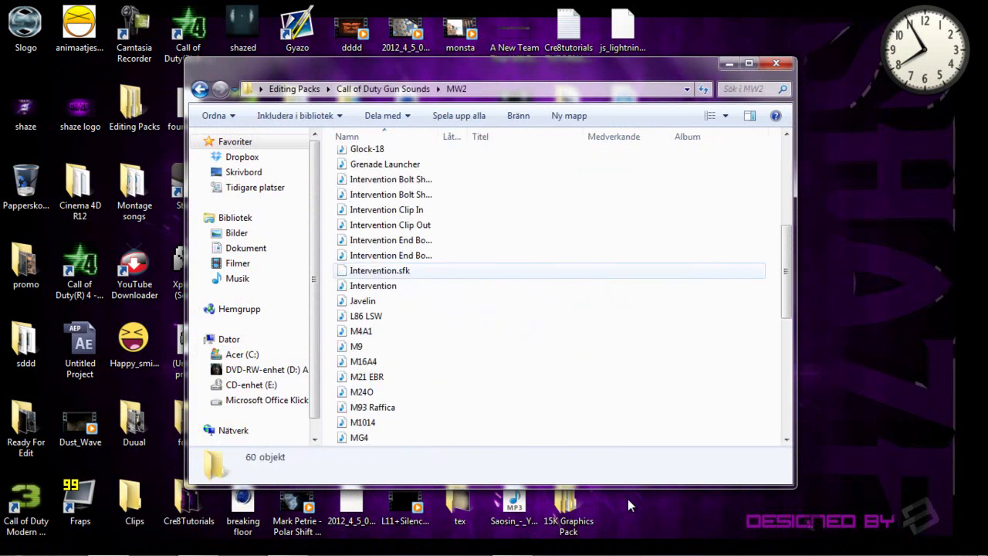
key("r")
scroll(398, 273, "down", 1)
scroll(398, 274, "up", 7)
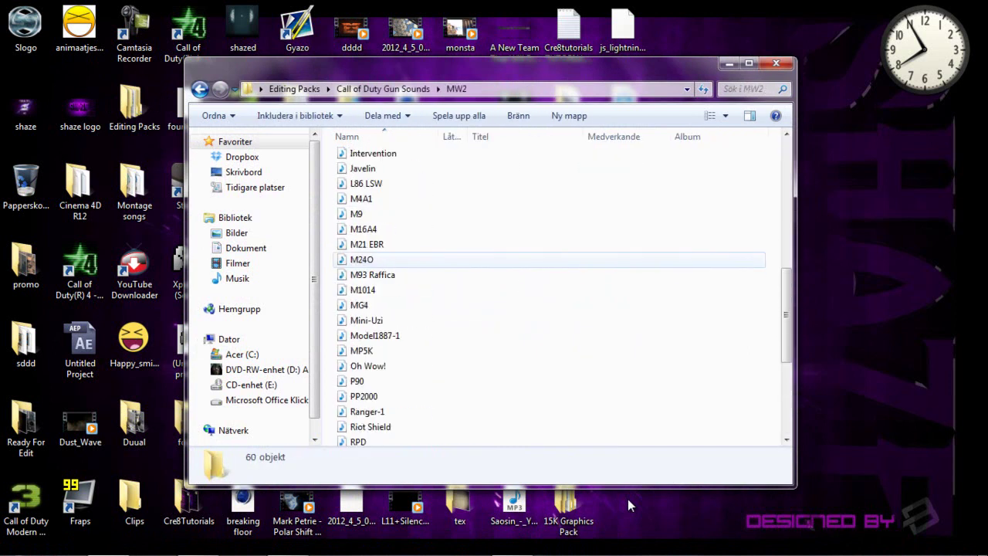
key("Down")
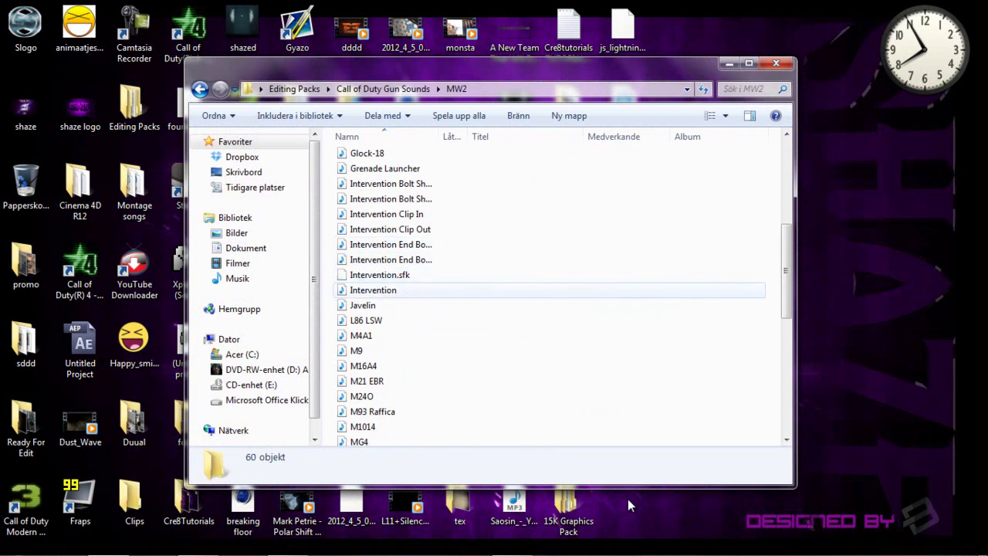
mouse_move(356, 526)
left_mouse_down()
mouse_move(298, 537)
mouse_move(207, 339)
mouse_move(103, 274)
left_mouse_up()
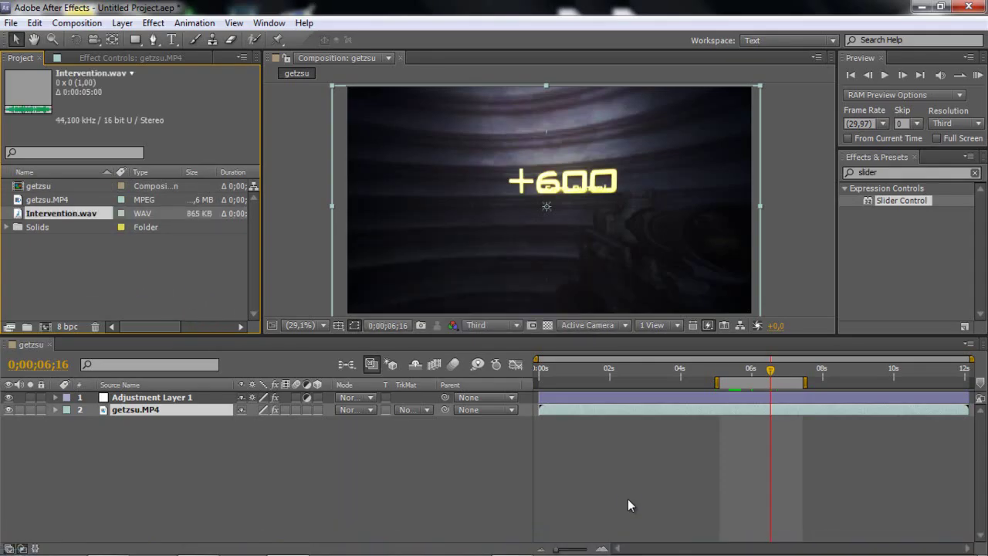
Add Intervention.wav to the getzsu composition, show its waveform and slide the layer to start at about six seconds
key("ctrl+slash")
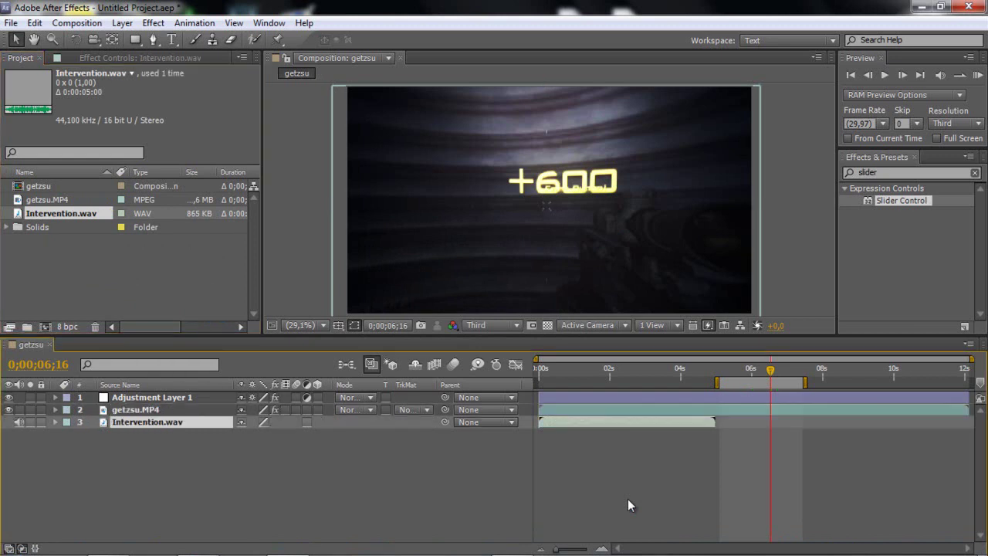
key("l")
key("l")
mouse_move(586, 422)
left_mouse_down()
mouse_move(819, 421)
mouse_move(797, 421)
left_mouse_up()
left_click_drag(770, 369, 752, 370)
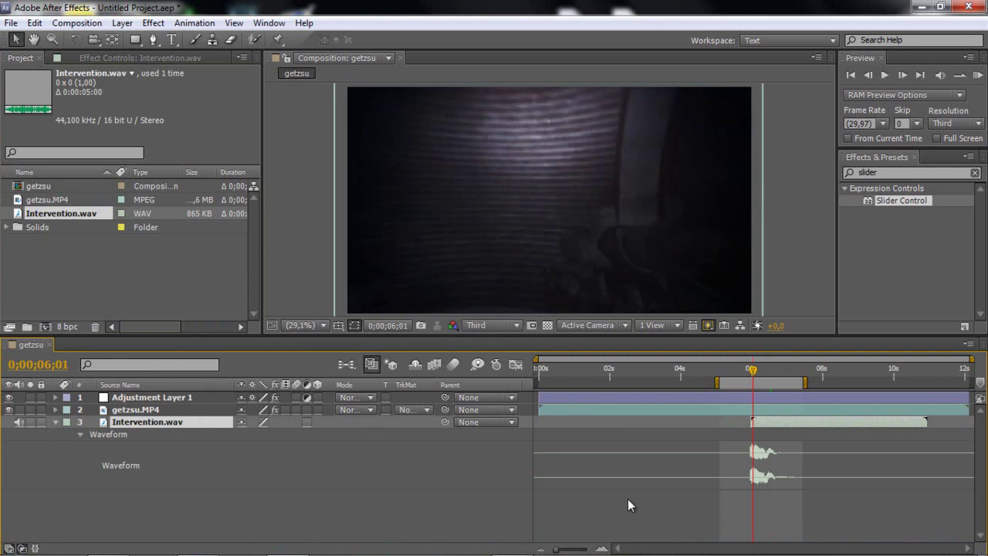
Align the start of the Intervention.wav layer with the shot at 0;00;06;08
key("Page_Up")
key("Page_Up")
key("Page_Down")
key("Page_Down")
key("Page_Down")
key("Page_Down")
key("Page_Down")
key("Page_Down")
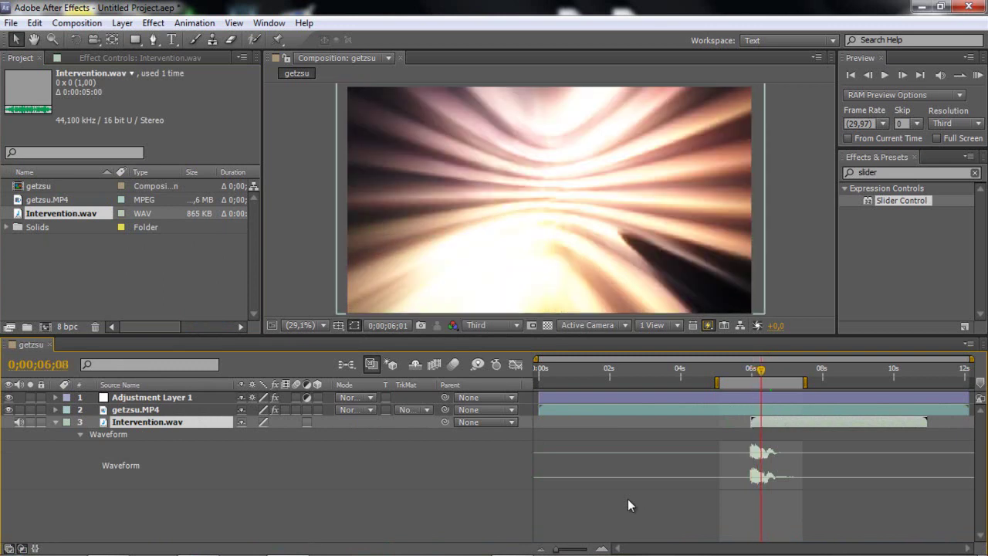
key("bracketleft")
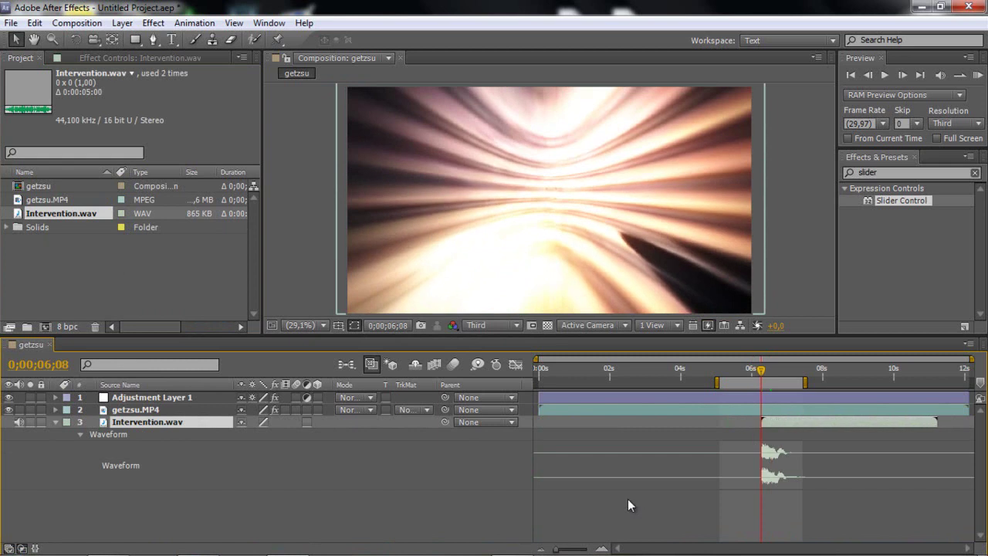
Duplicate the Intervention.wav layer twice, time-reverse the uppermost copy and end it at 0;00;06;08
key("ctrl+d")
key("ctrl+d")
right_click(773, 422)
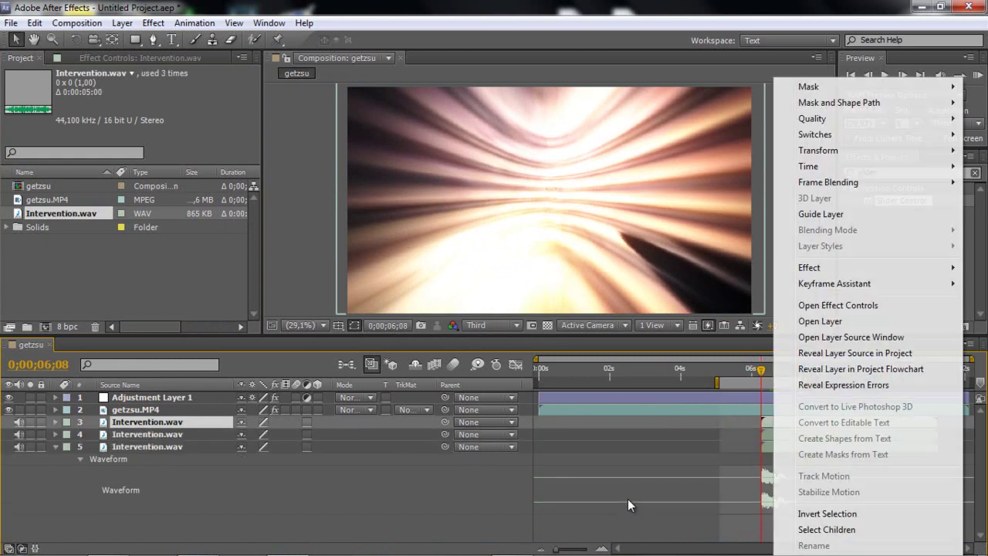
mouse_move(865, 166)
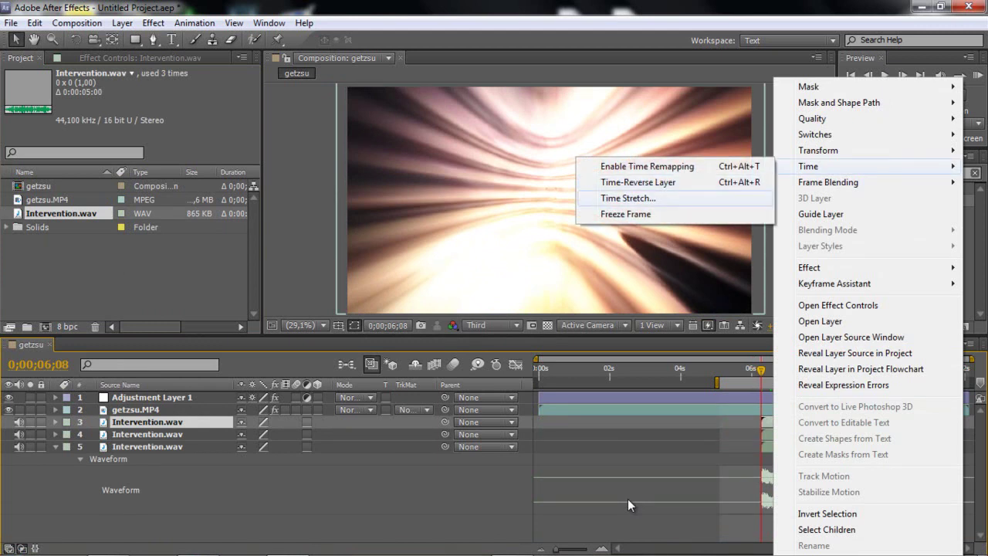
key("Return")
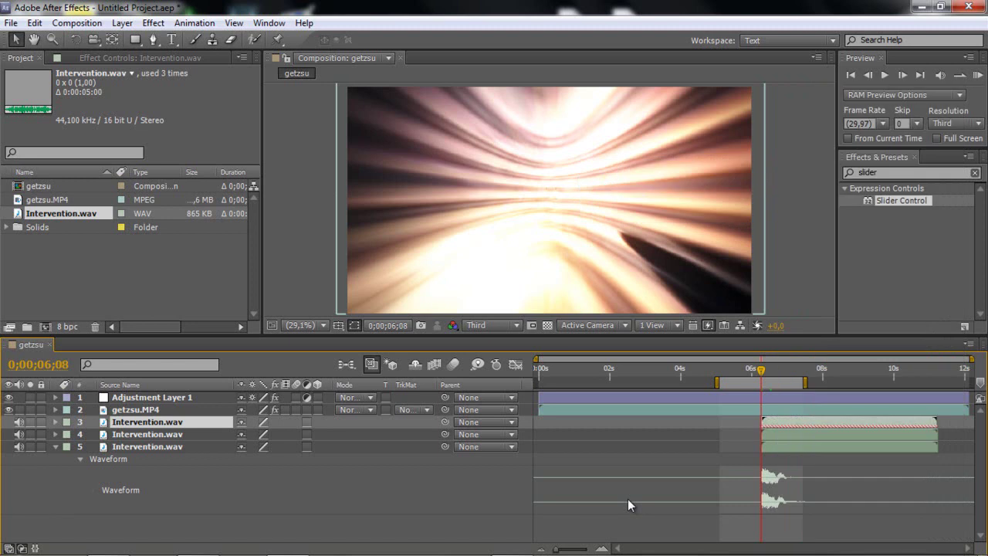
key("]")
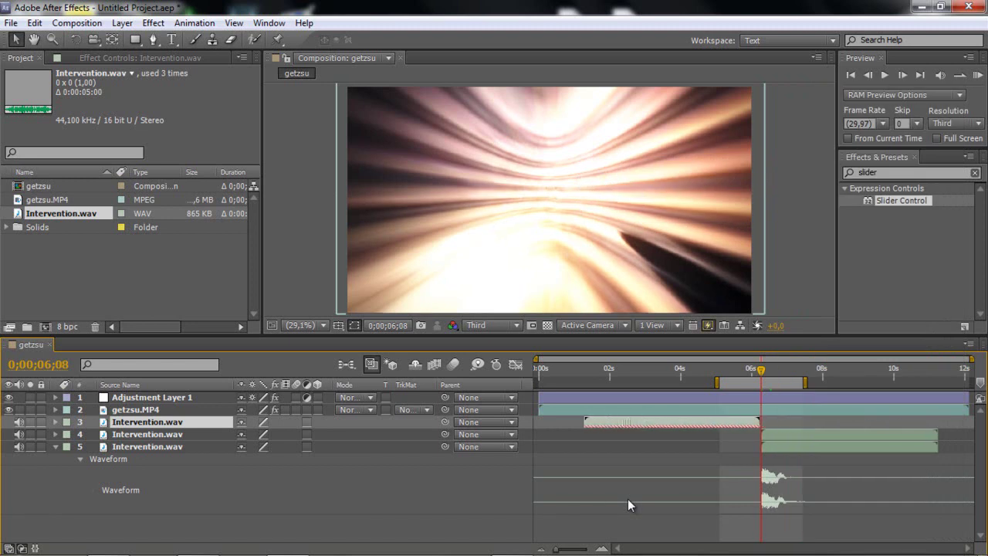
Time-stretch the reversed Intervention.wav copy with a stretch factor of -150, holding the layer in-point
right_click(629, 505)
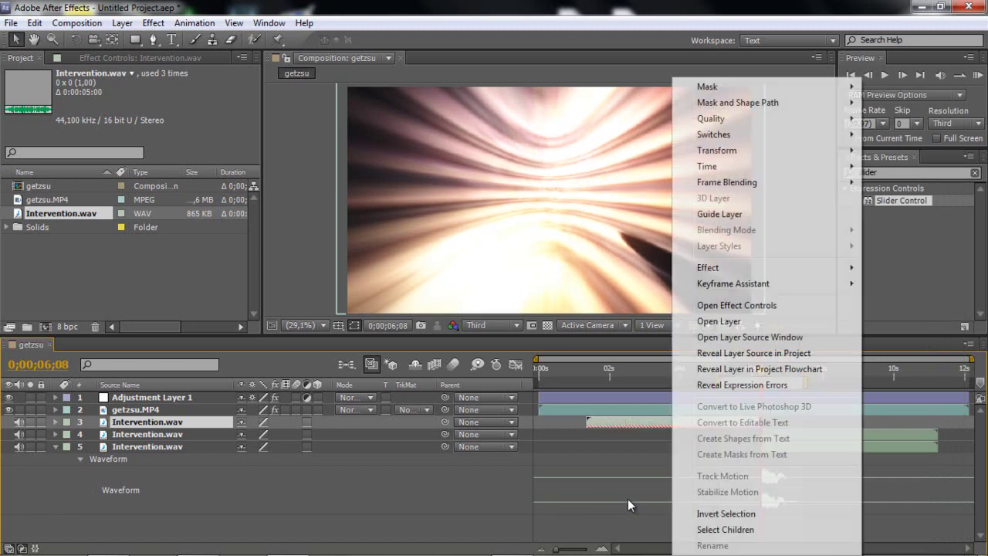
key("Right")
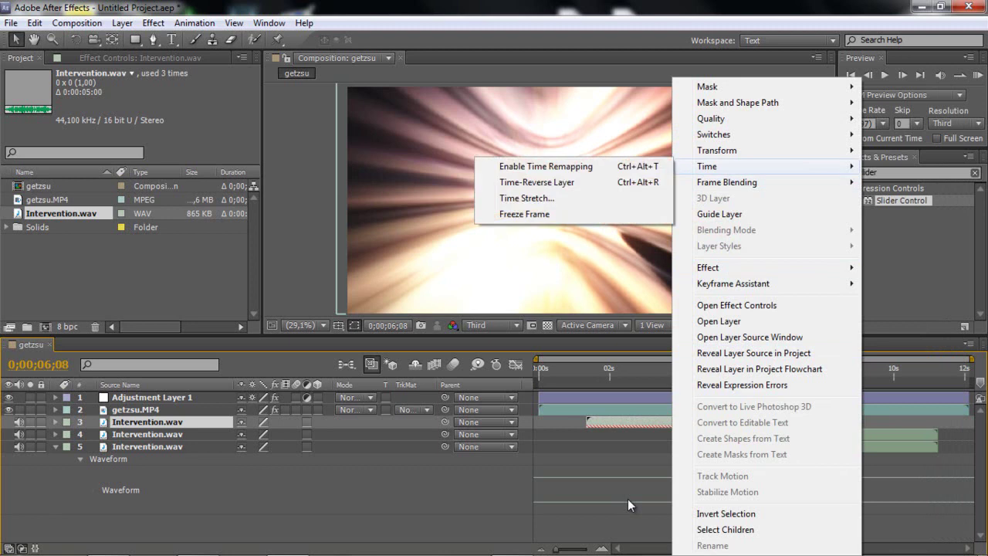
key("Down")
key("Down")
key("Down")
key("Return")
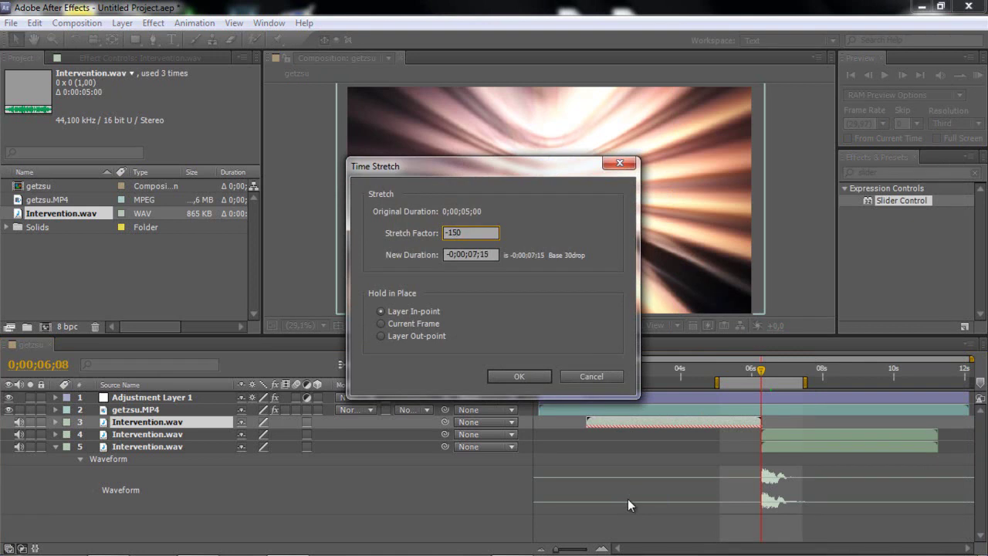
key("Return")
Time-reverse the second Intervention.wav copy and end it at 0;00;06;08
key("ctrl+Down")
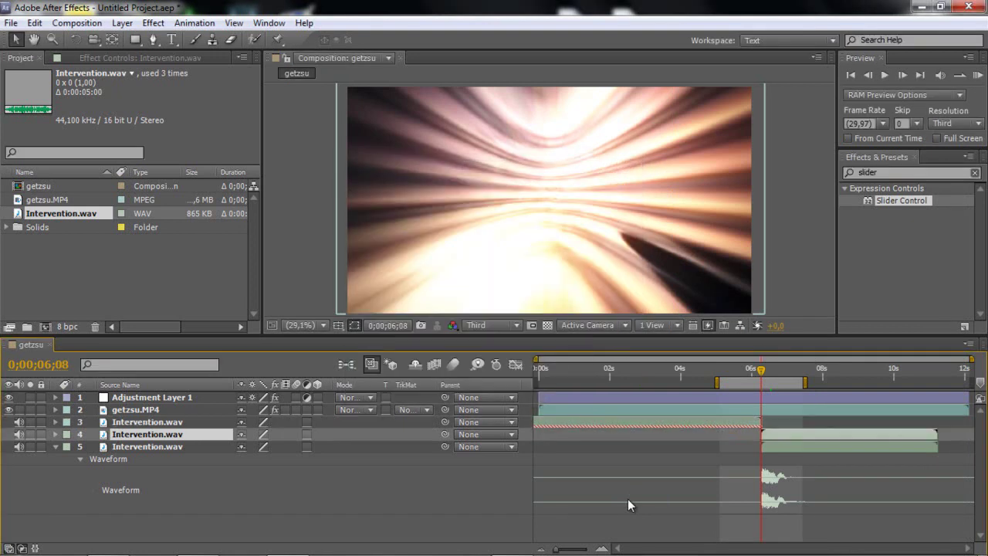
right_click(781, 433)
mouse_move(815, 166)
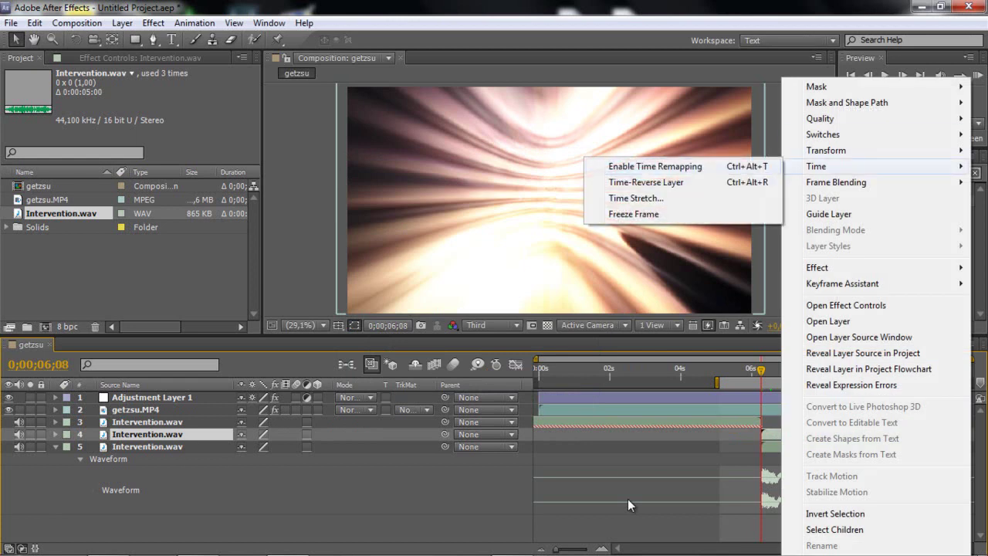
key("Return")
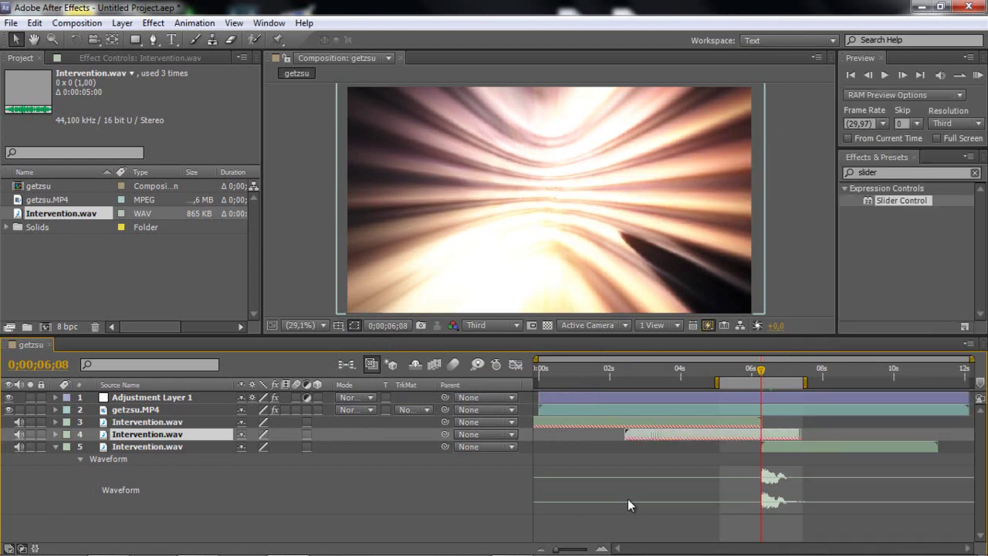
key("]")
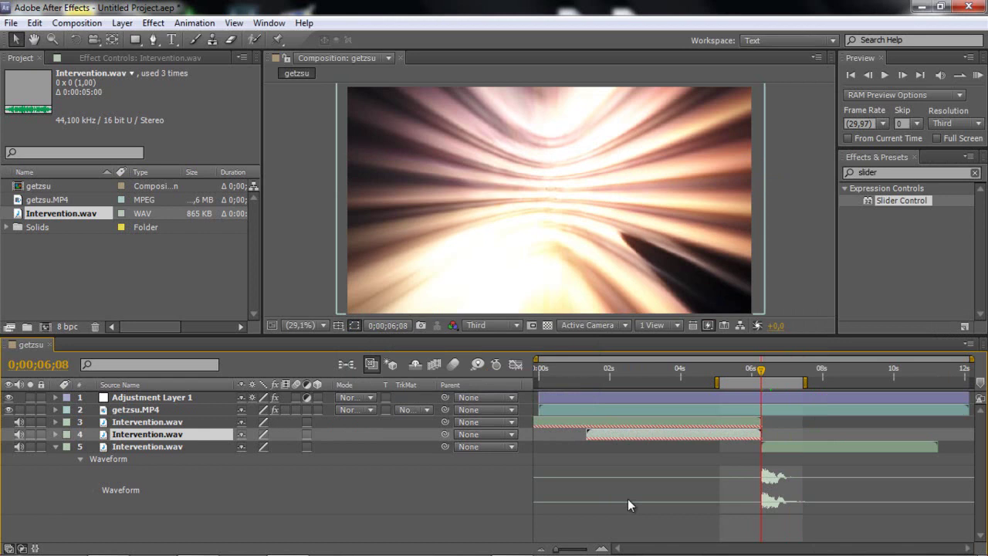
Start importing a file and locate the Sound Effects folder in Baker's Editing Pack inside Editing Packs
key("ctrl+Down")
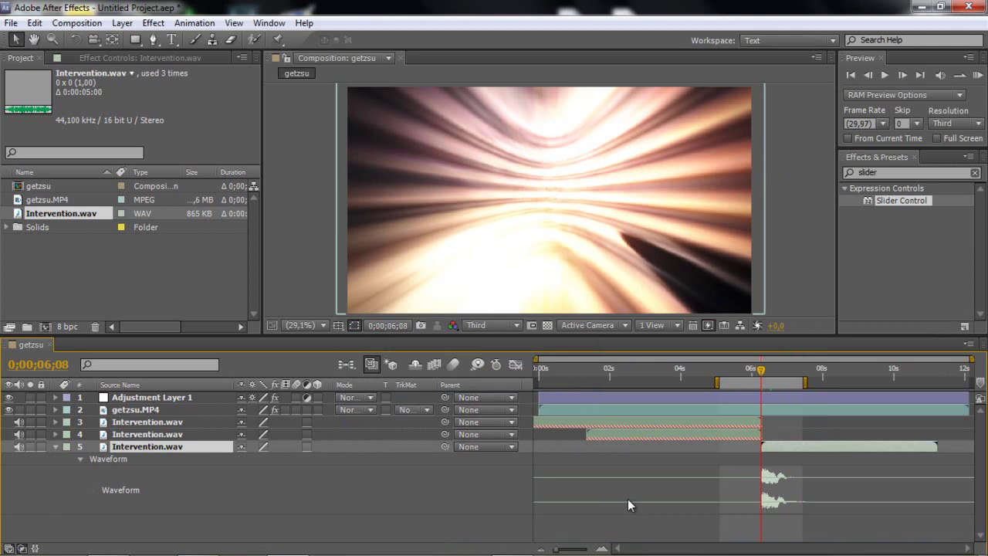
key("ctrl+i")
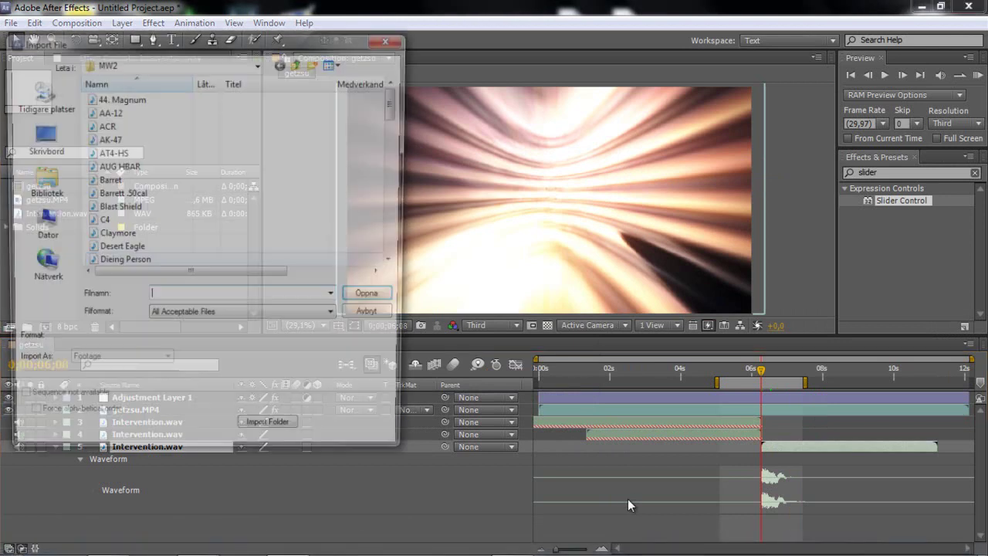
left_click(259, 62)
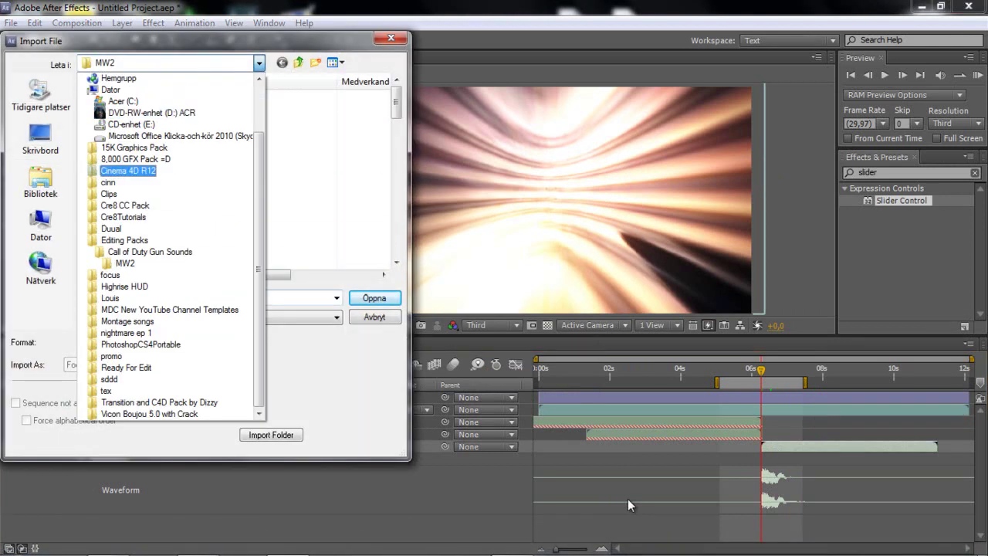
left_click(124, 240)
left_click(172, 221)
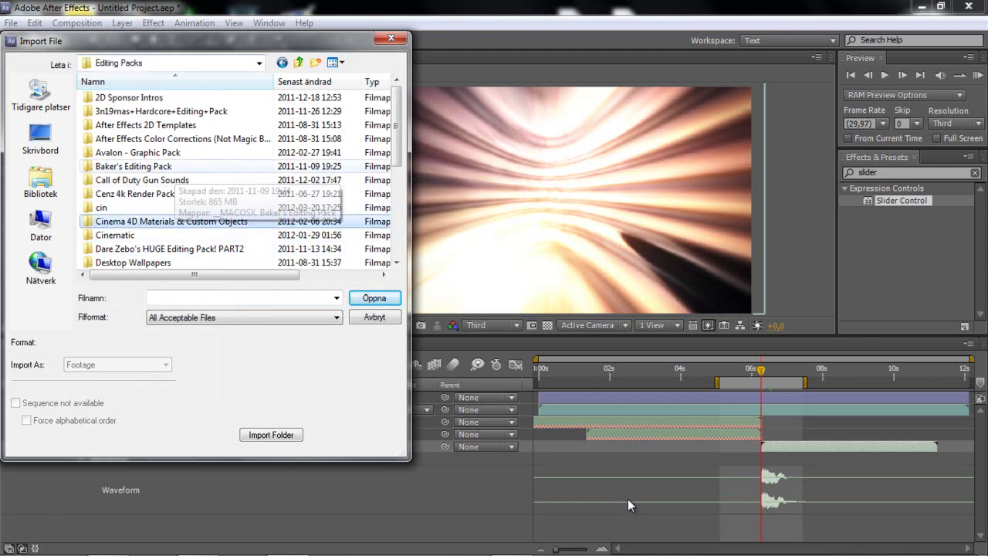
double_click(133, 166)
double_click(133, 111)
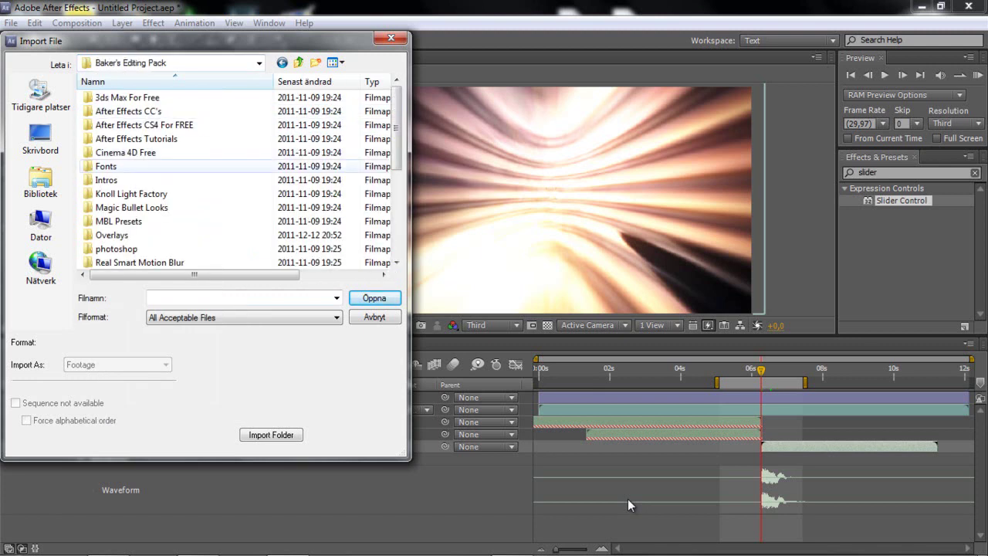
scroll(154, 207, "down", 4)
key("Up")
key("Up")
key("Up")
key("Up")
key("Up")
key("Up")
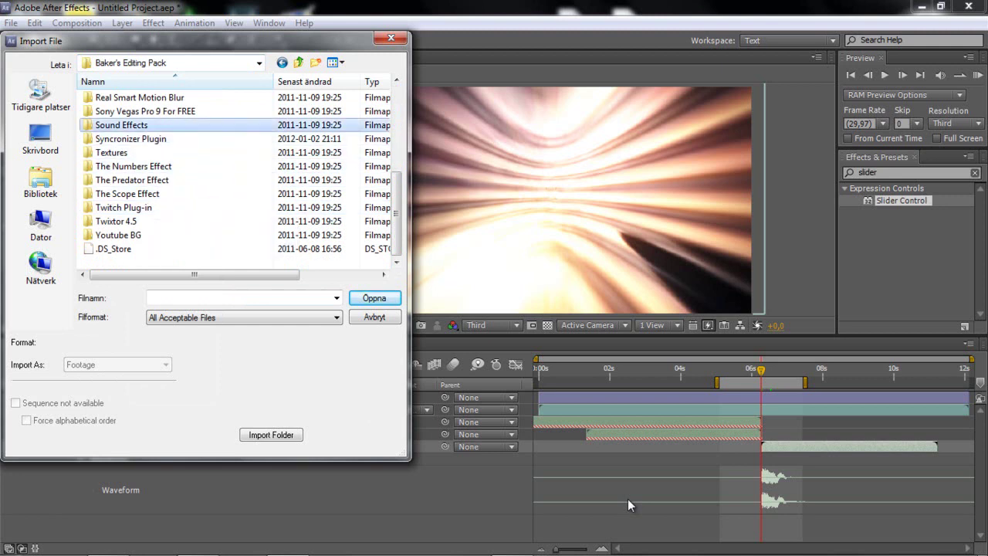
Import Explosion_Dull from the "impacts, explosions" folder within Sound Effects
key("Return")
key("Up")
key("Up")
key("Up")
key("Up")
key("Return")
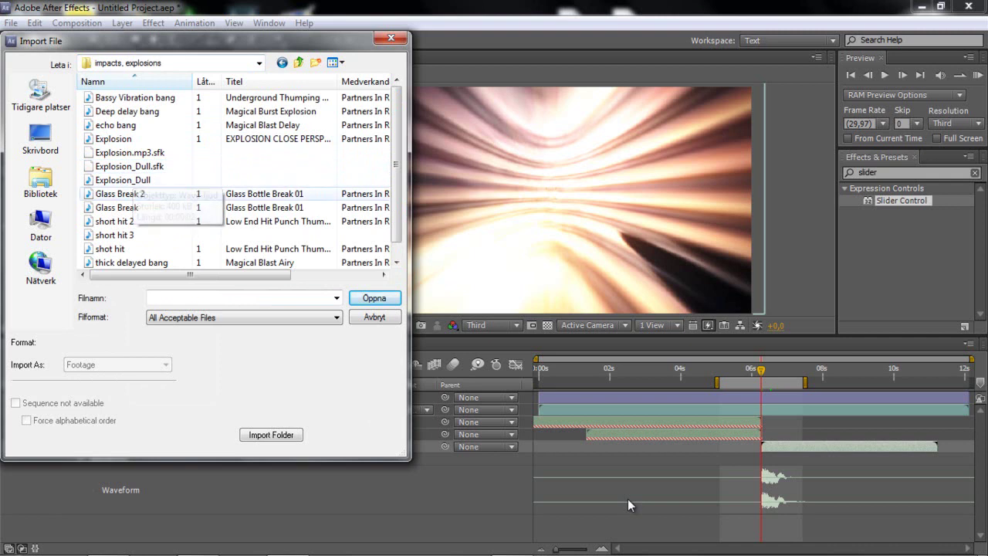
left_click(123, 180)
key("Return")
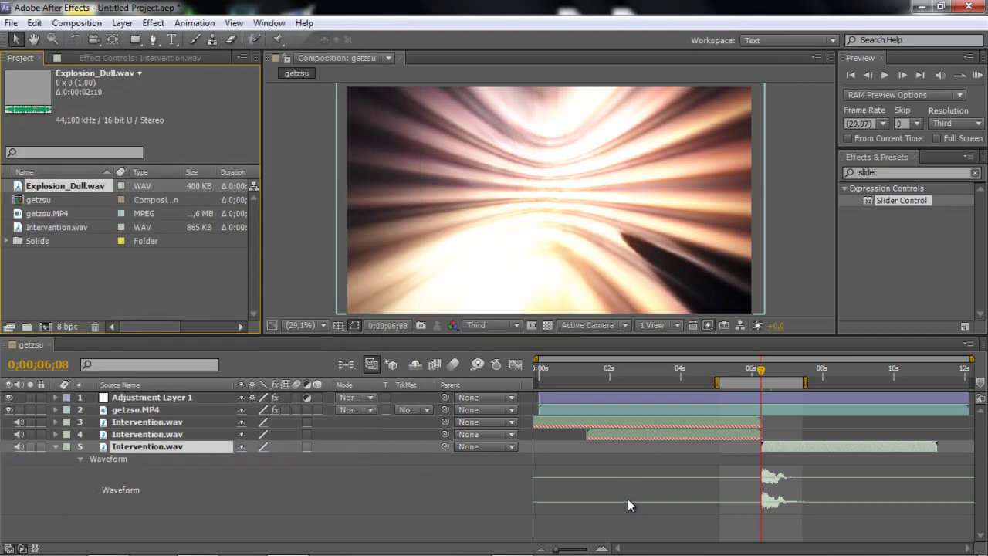
Add Explosion_Dull.wav to the composition starting at 0;00;06;08, check its waveform and collapse the open waveforms
key("ctrl+slash")
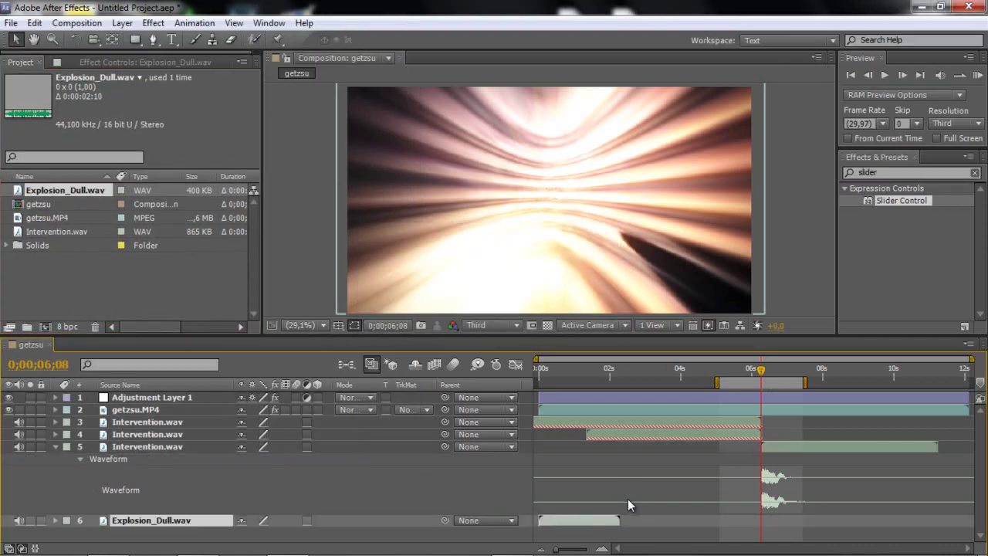
key("bracketleft")
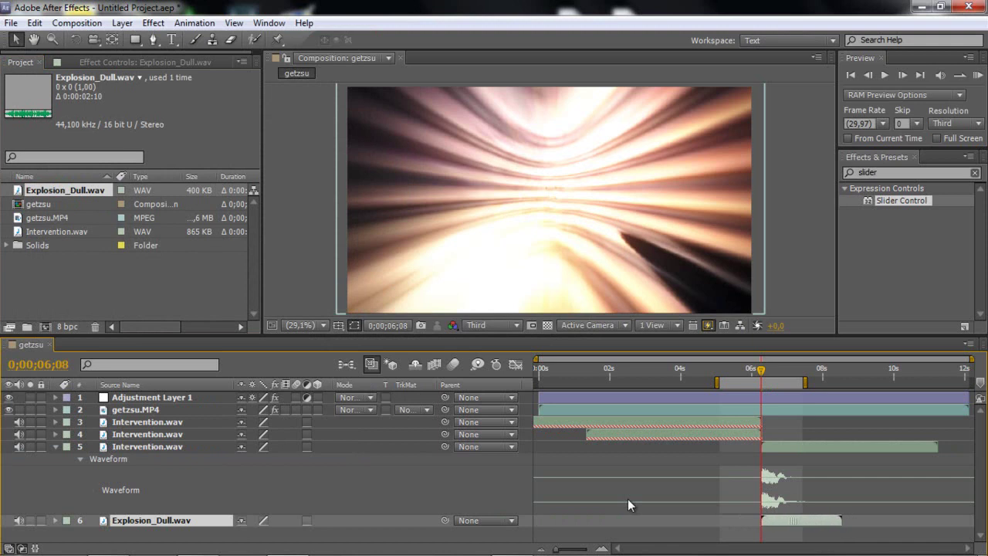
key("l")
key("l")
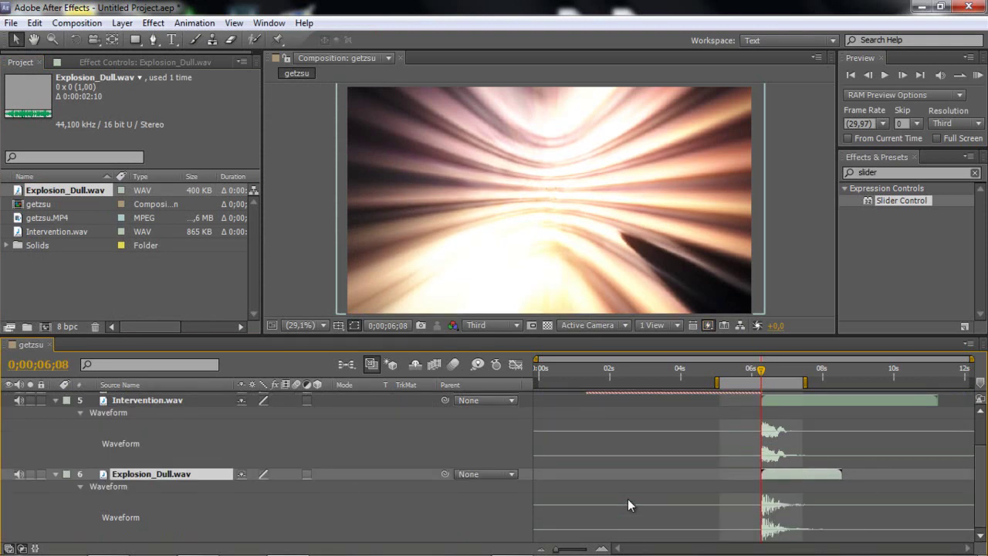
key("l")
left_click_drag(253, 524, 256, 523)
key("ctrl+alt+y")
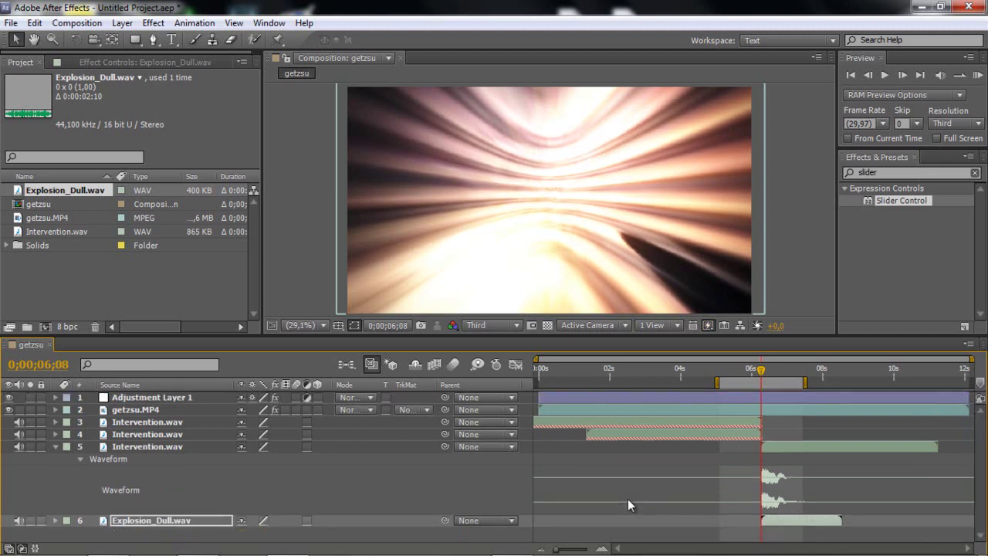
key("u")
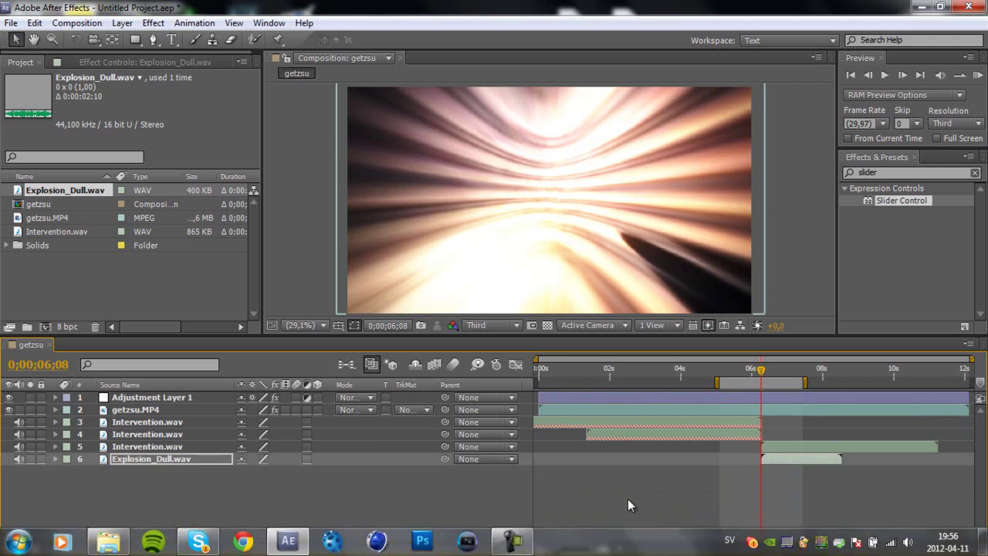
Step through the frames around the impact between 0;00;05;23 and 0;00;06;10 to examine the effect
key("alt+Tab")
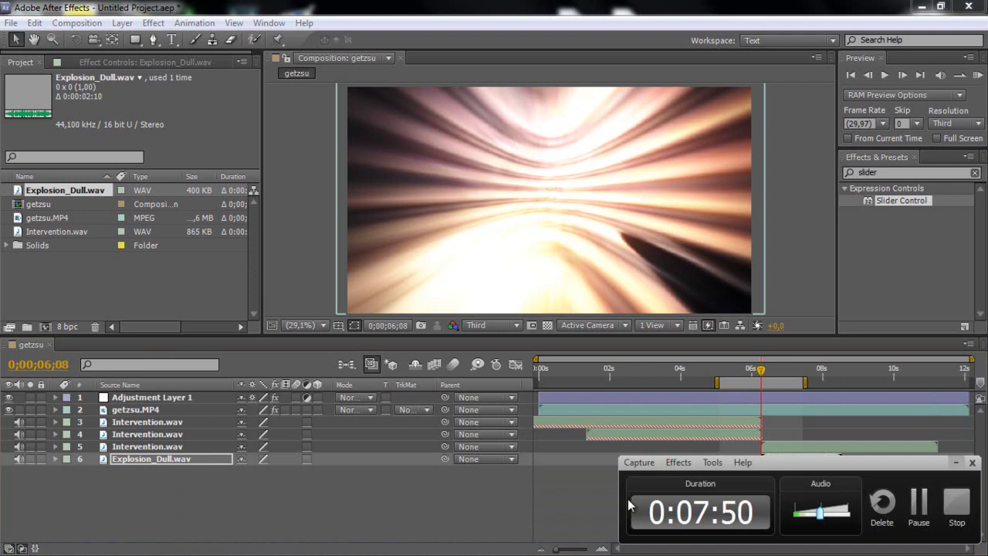
key("alt+Tab")
key("Page_Up")
key("Page_Up")
key("Page_Up")
key("Page_Up")
key("Page_Up")
key("Page_Up")
key("Page_Up")
key("Page_Up")
key("Page_Up")
key("Page_Up")
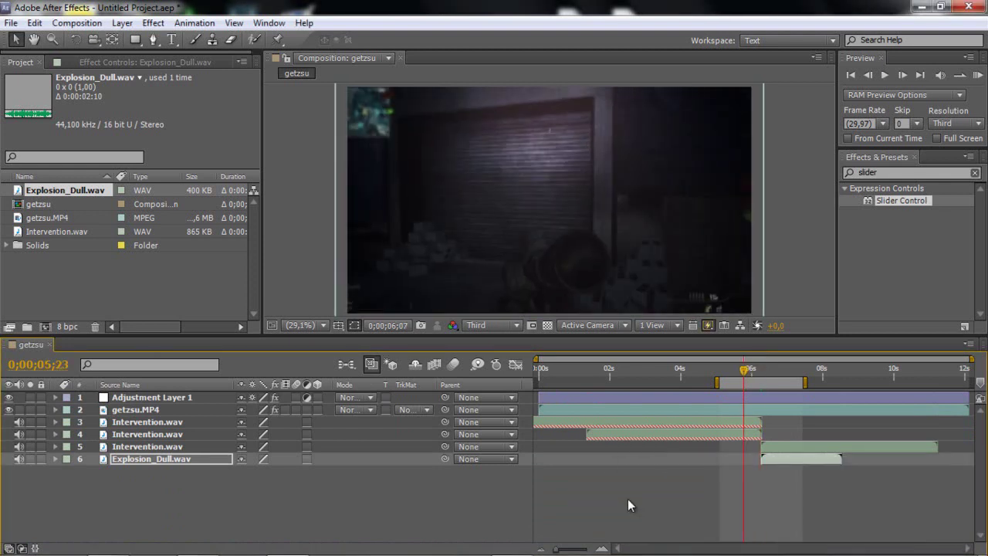
key("Page_Down")
key("Page_Down")
key("Page_Down")
key("Page_Down")
key("Page_Down")
key("Page_Down")
key("Page_Down")
key("Page_Down")
key("Page_Down")
key("Page_Down")
key("Page_Down")
key("Page_Down")
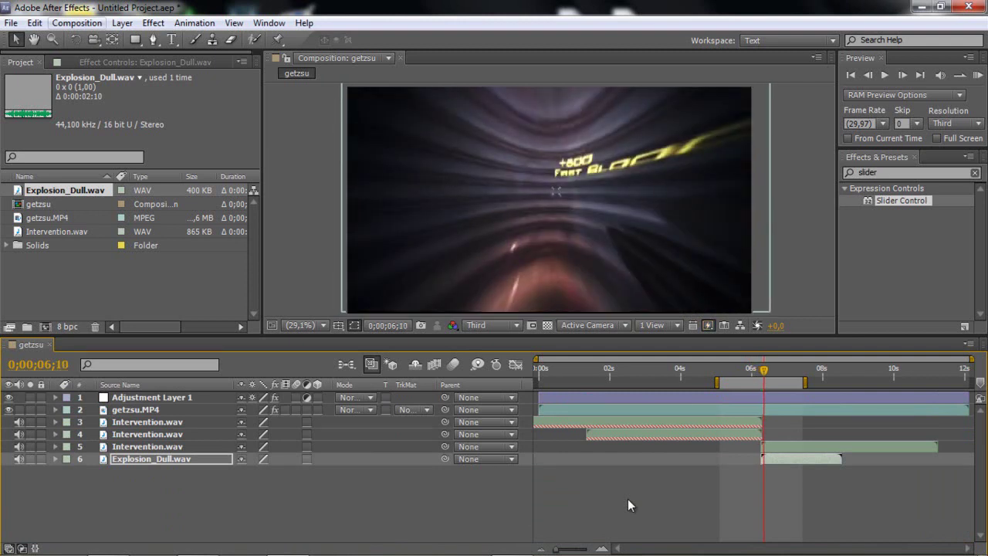
Purge the cached preview frames of the composition
key("alt+f")
key("Up")
key("Up")
key("Up")
key("Up")
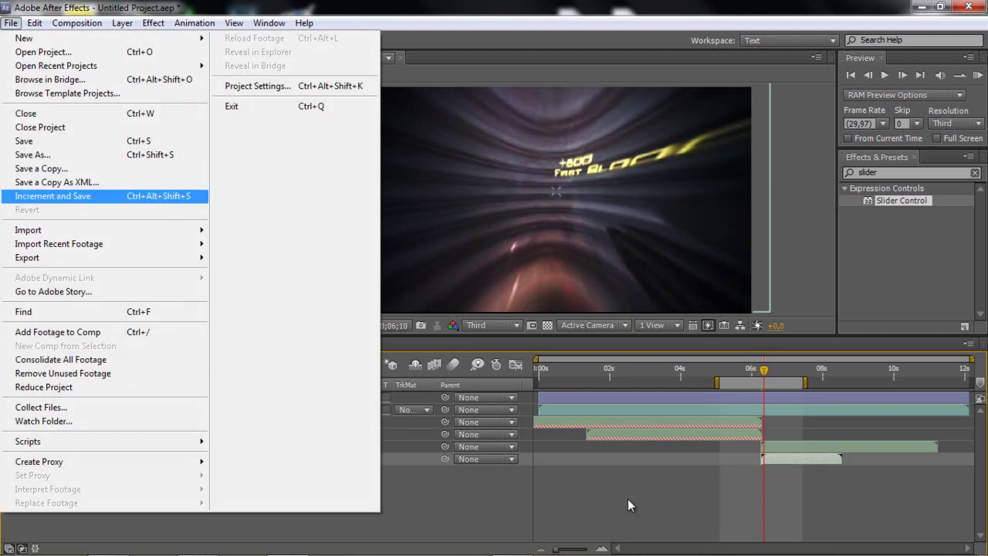
key("Down")
key("Down")
key("Down")
key("Down")
key("Down")
key("Down")
key("Down")
key("Down")
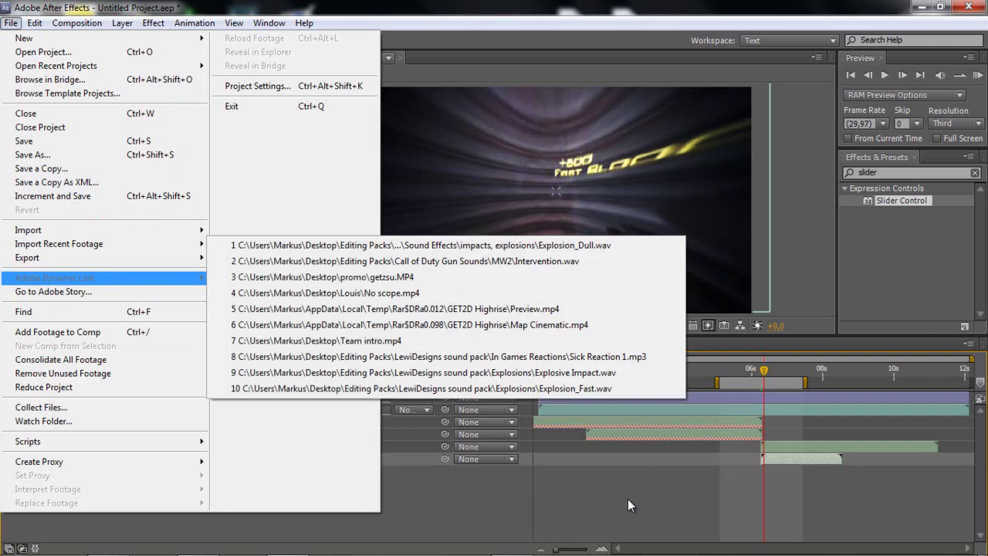
key("Right")
key("Down")
key("Down")
key("Down")
key("Down")
key("Down")
key("Down")
key("Down")
key("Down")
key("Down")
key("Down")
key("Down")
key("Down")
key("Down")
key("Down")
key("Down")
key("Right")
key("Return")
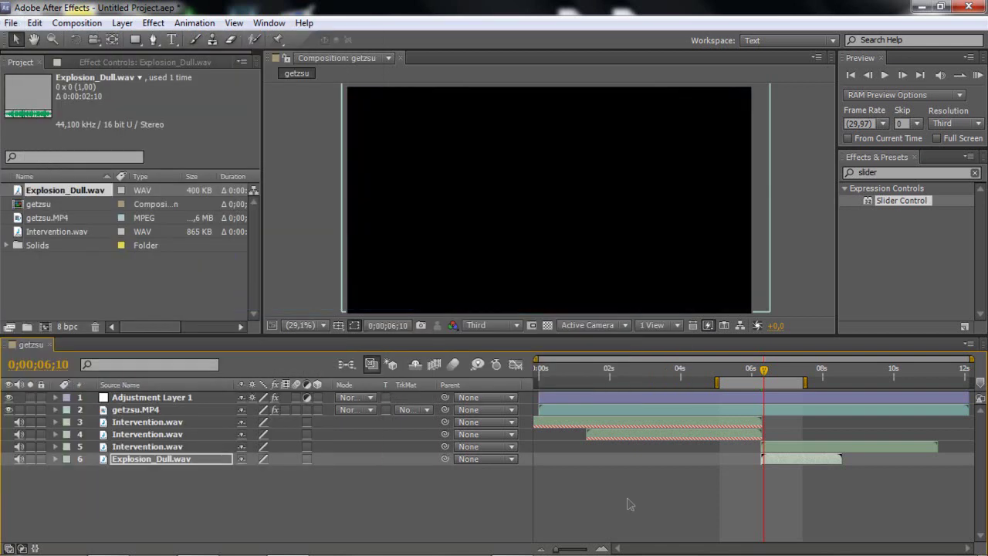
Render a RAM preview of the work area and play back the impact with its sounds
key("KP_0")
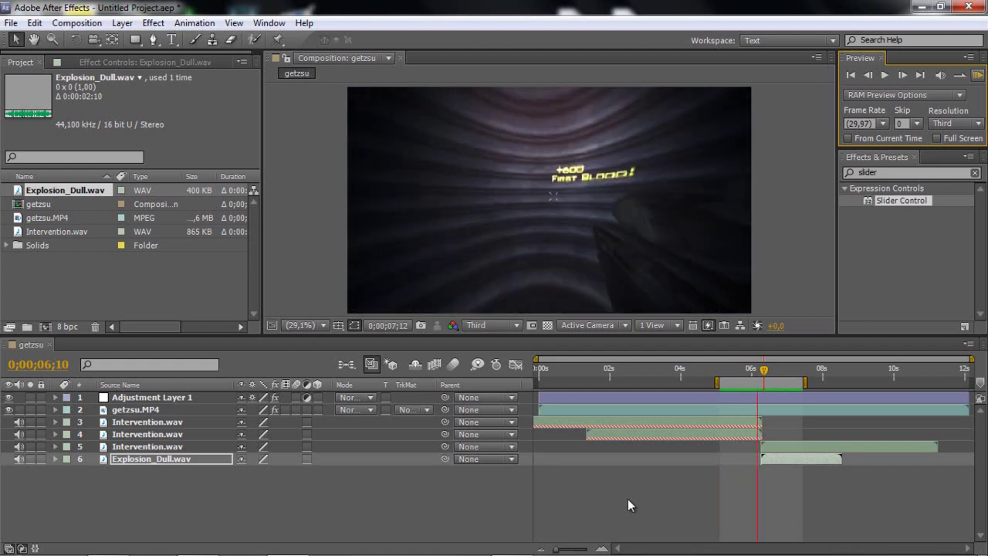
key("space")
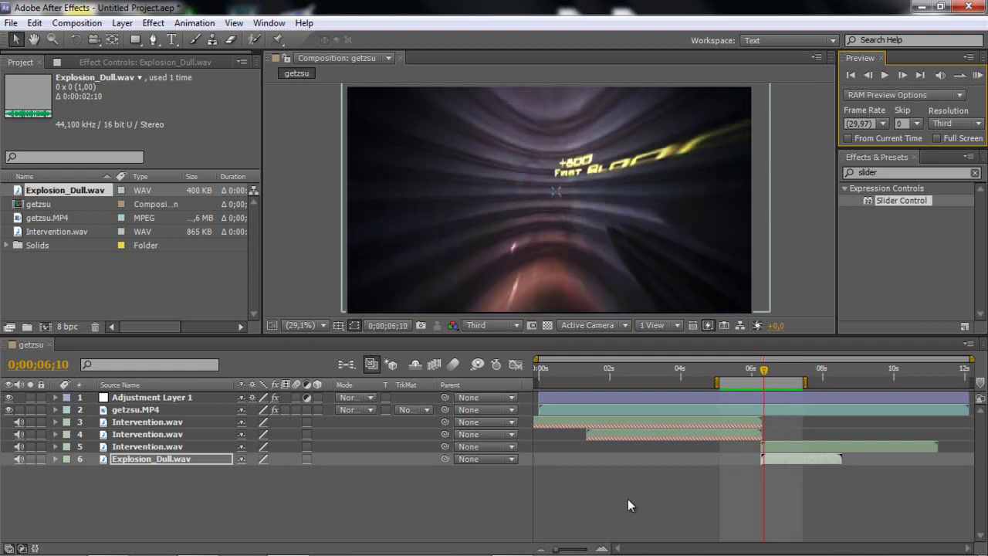
key("space")
key("space")
Reveal the animated properties of getzsu.MP4 and examine its Field Of View and Slider keyframes
key("ctrl+Down")
key("ctrl+Down")
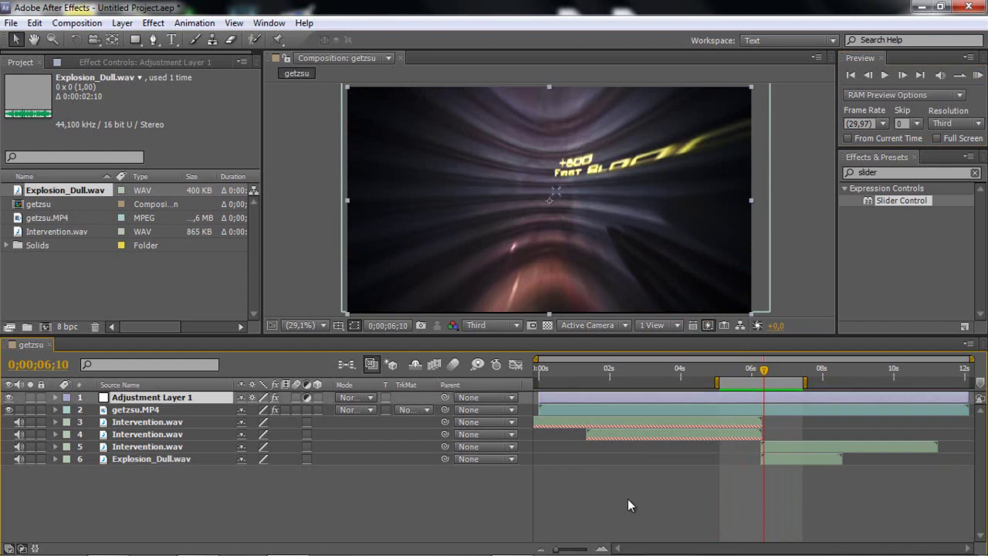
key("u")
left_click_drag(807, 419, 777, 470)
left_click_drag(753, 422, 734, 470)
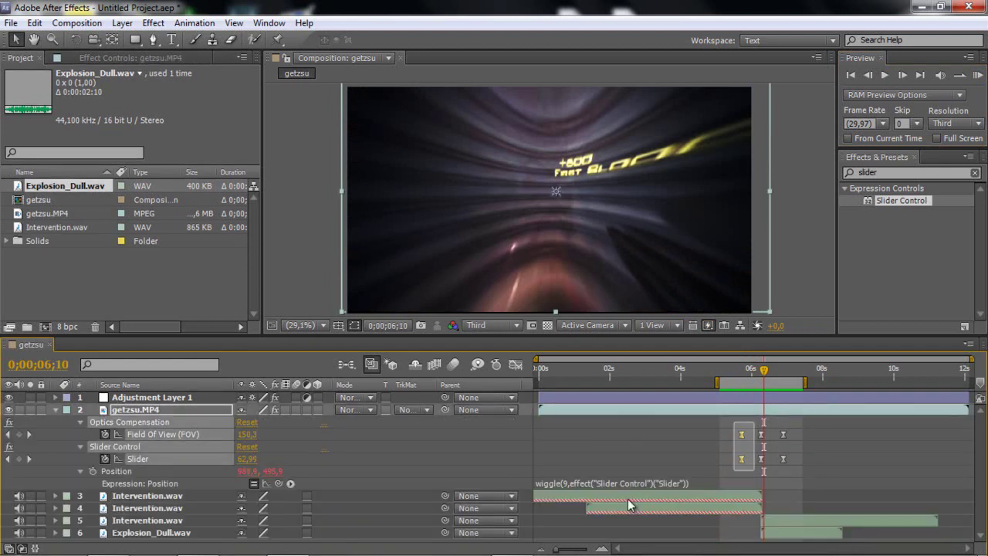
key("F2")
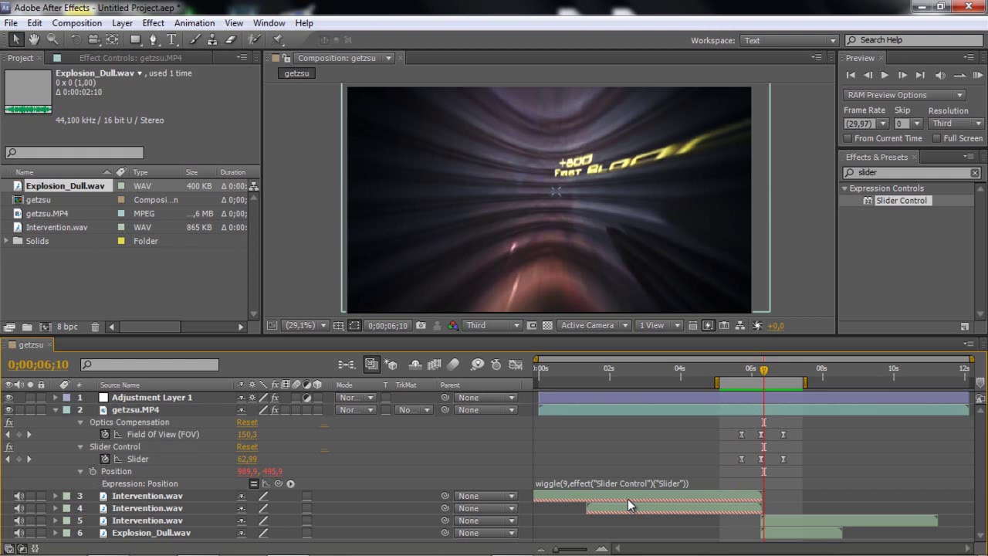
left_click(512, 544)
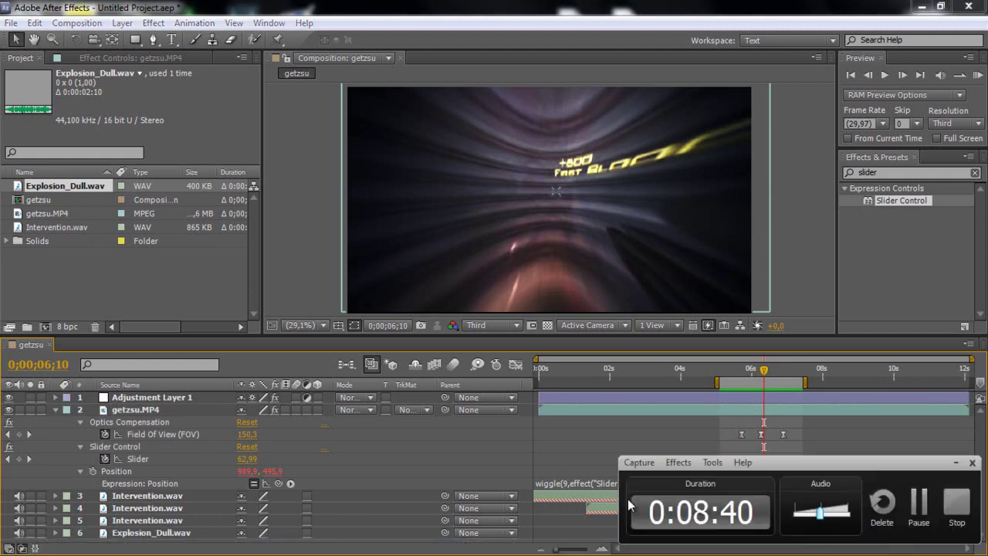